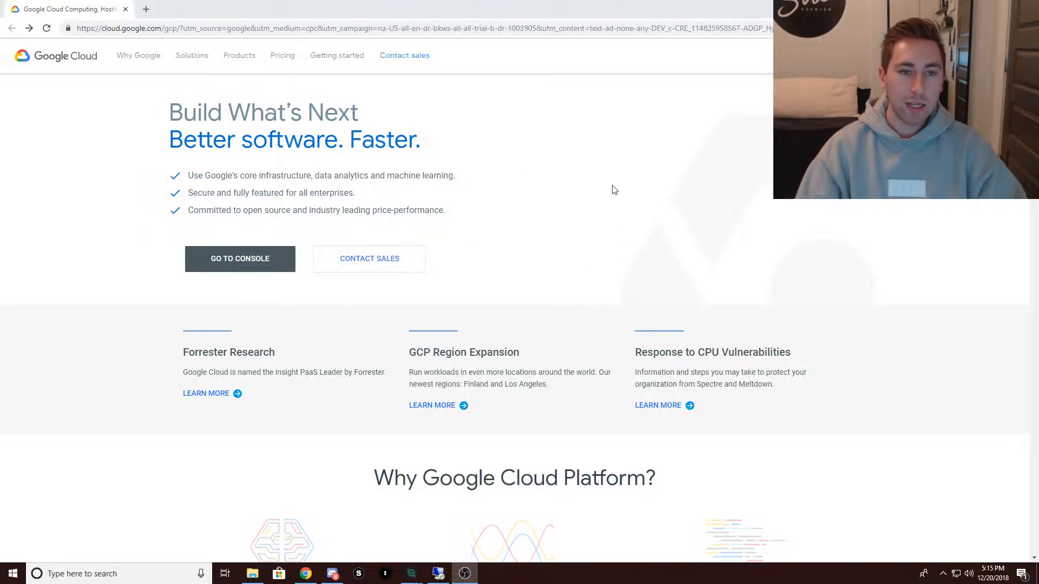
# Open the Compute Engine VM instances in the Google Cloud console and start creating a new instance
pyautogui.click(271, 259)
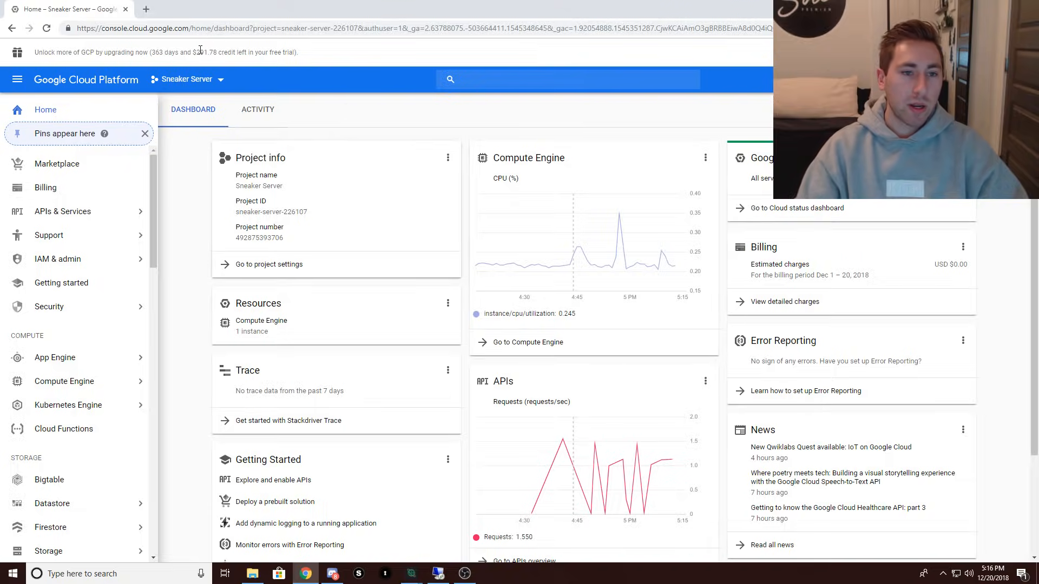
pyautogui.moveTo(197, 51); pyautogui.dragTo(217, 51)
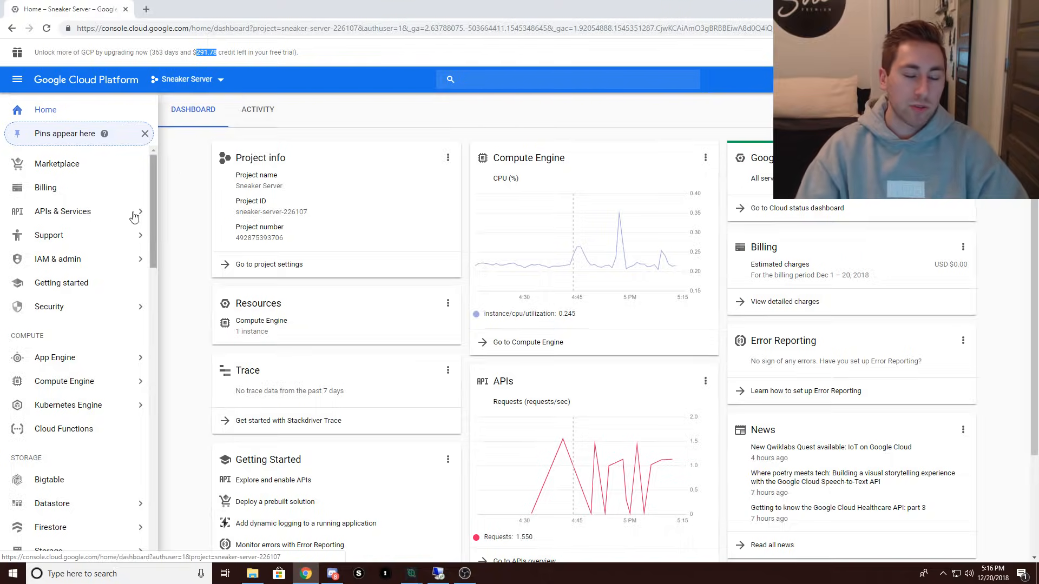
pyautogui.moveTo(104, 390)
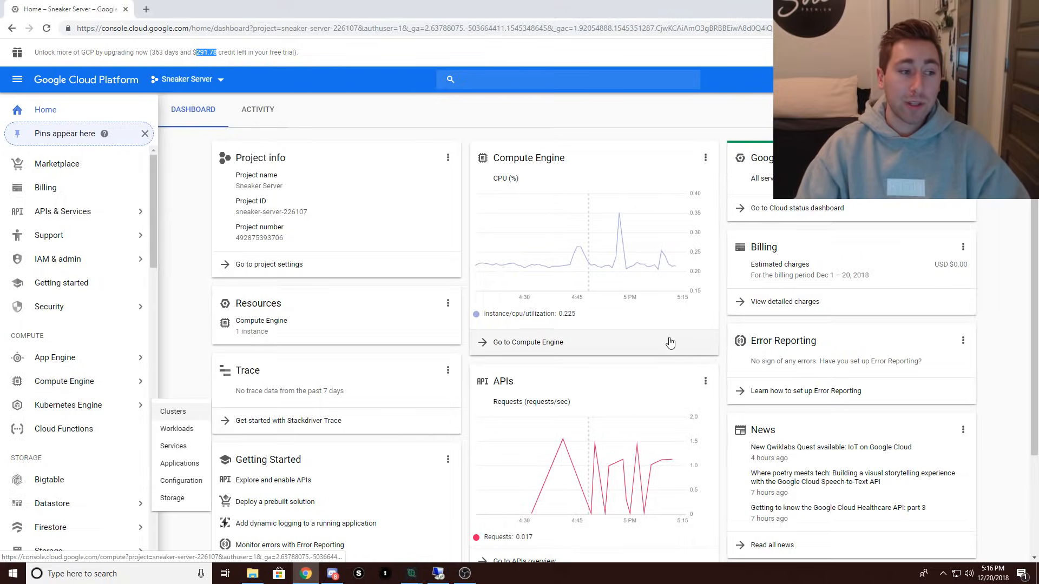
pyautogui.moveTo(55, 384)
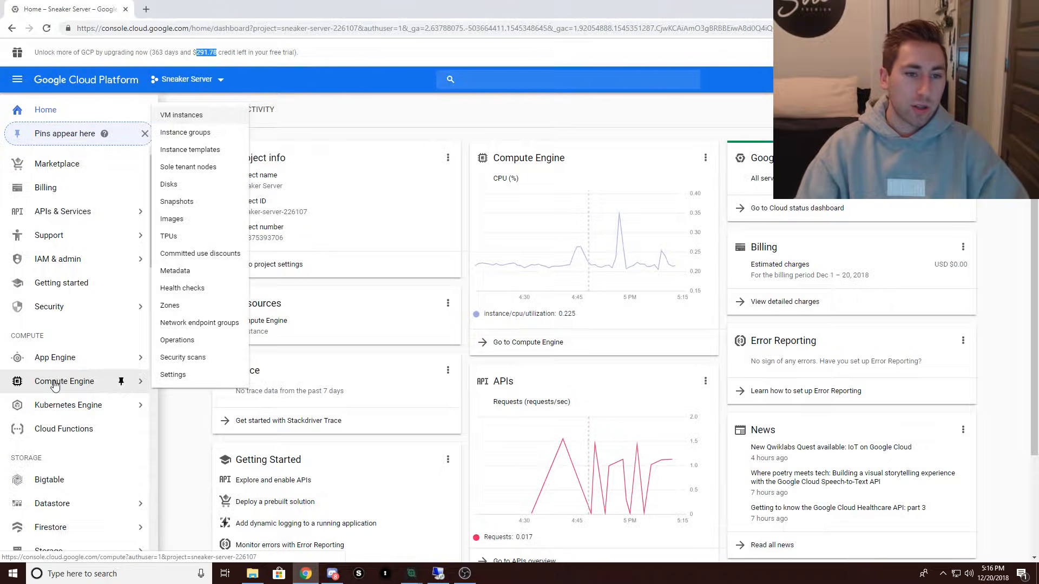
pyautogui.click(185, 117)
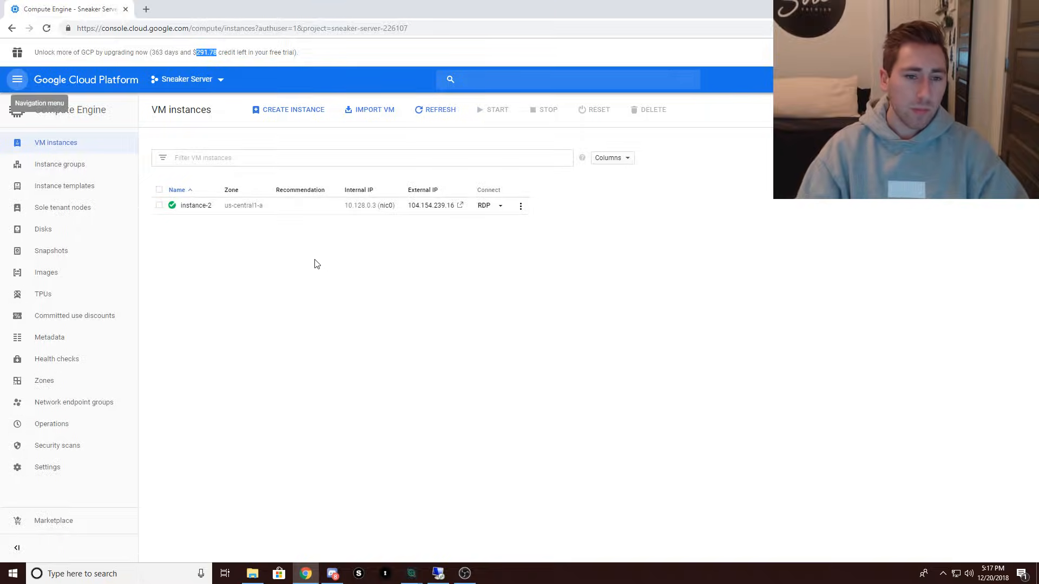
pyautogui.click(298, 111)
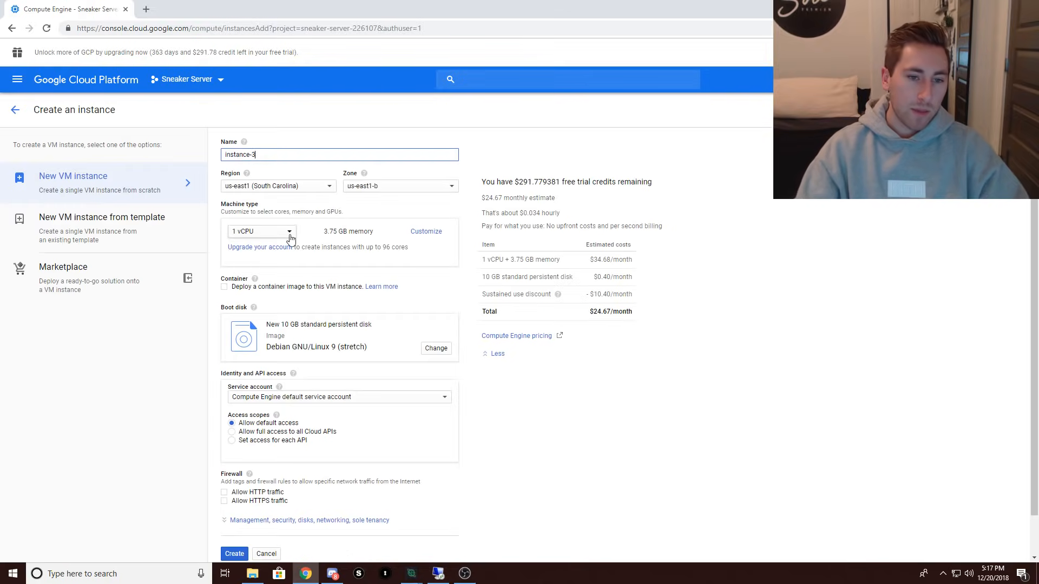
# Set the new instance's region to us-central1 (Iowa) and its zone to us-central1-c
pyautogui.tripleClick(263, 154)
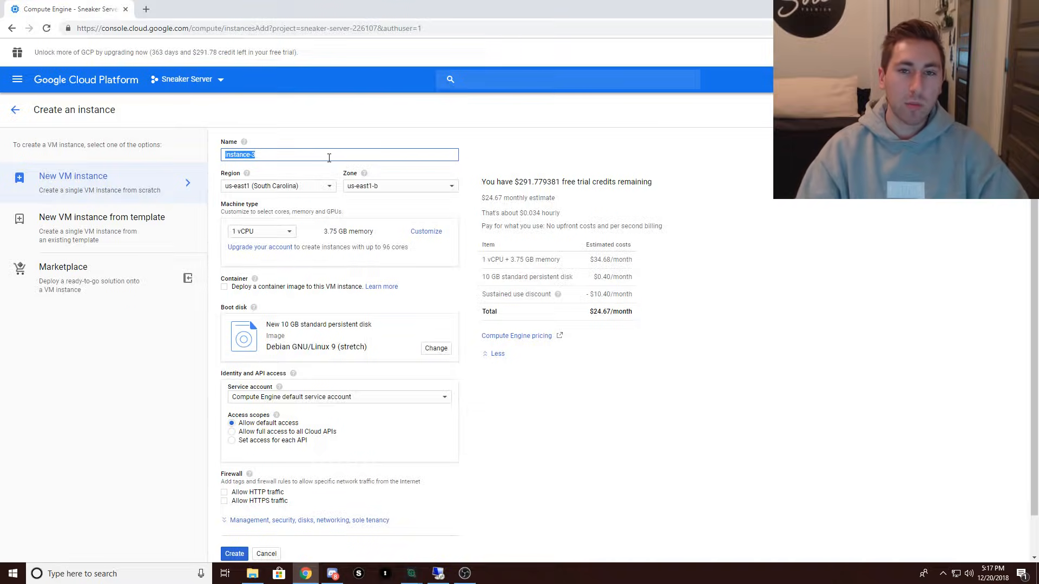
pyautogui.click(301, 187)
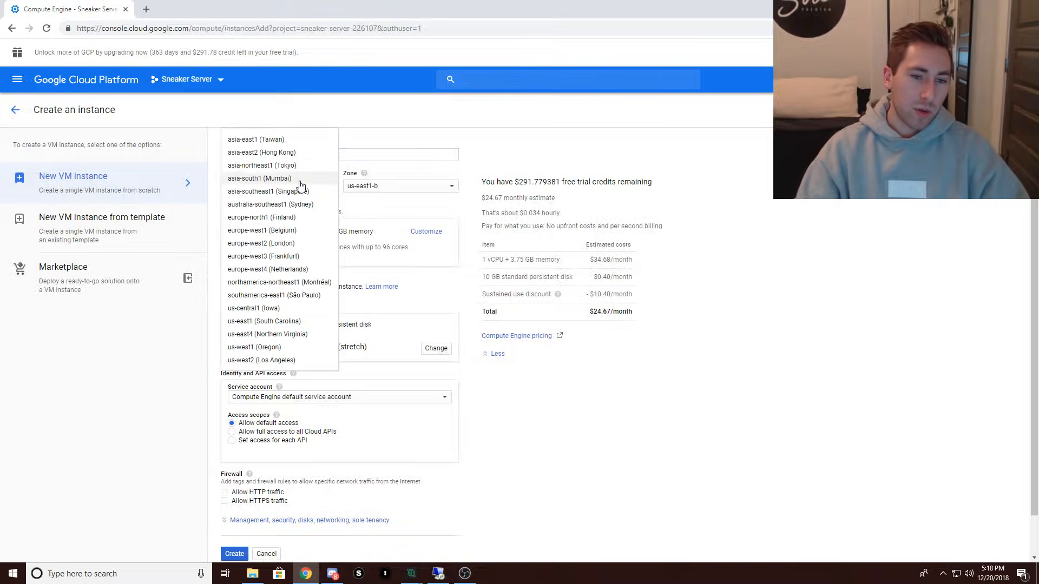
pyautogui.click(494, 170)
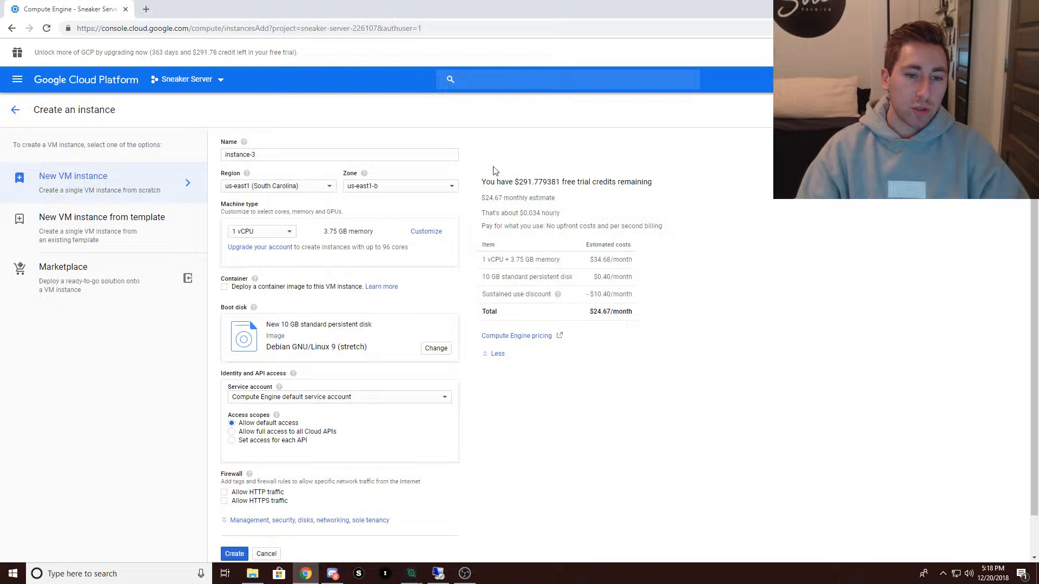
pyautogui.click(291, 189)
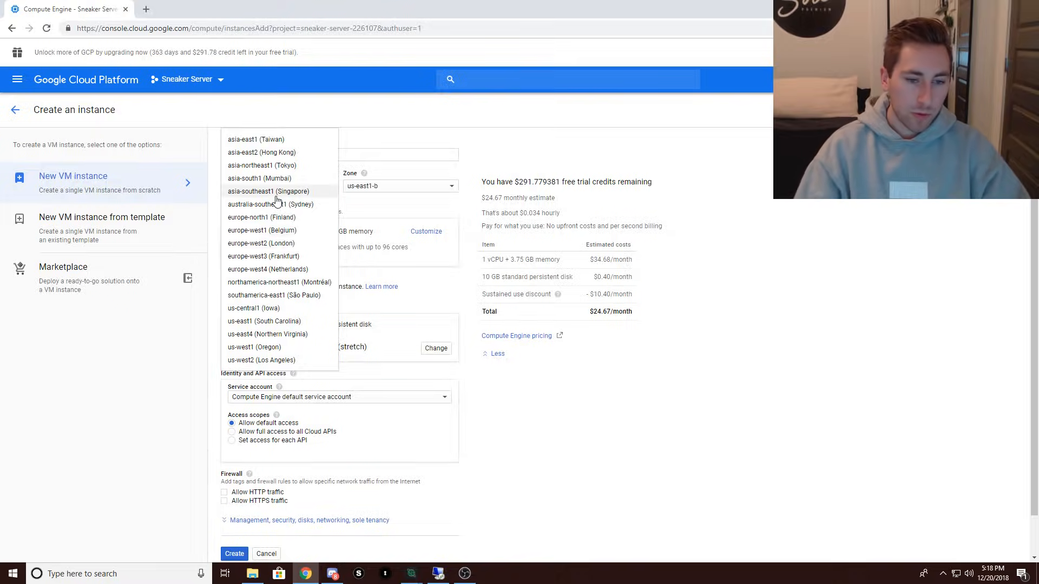
pyautogui.click(270, 310)
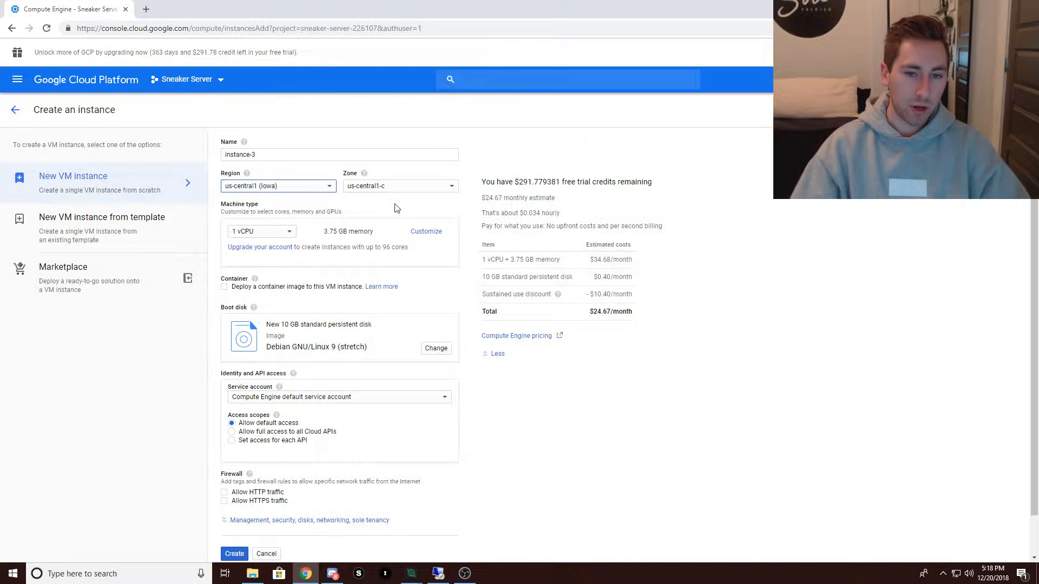
pyautogui.click(383, 186)
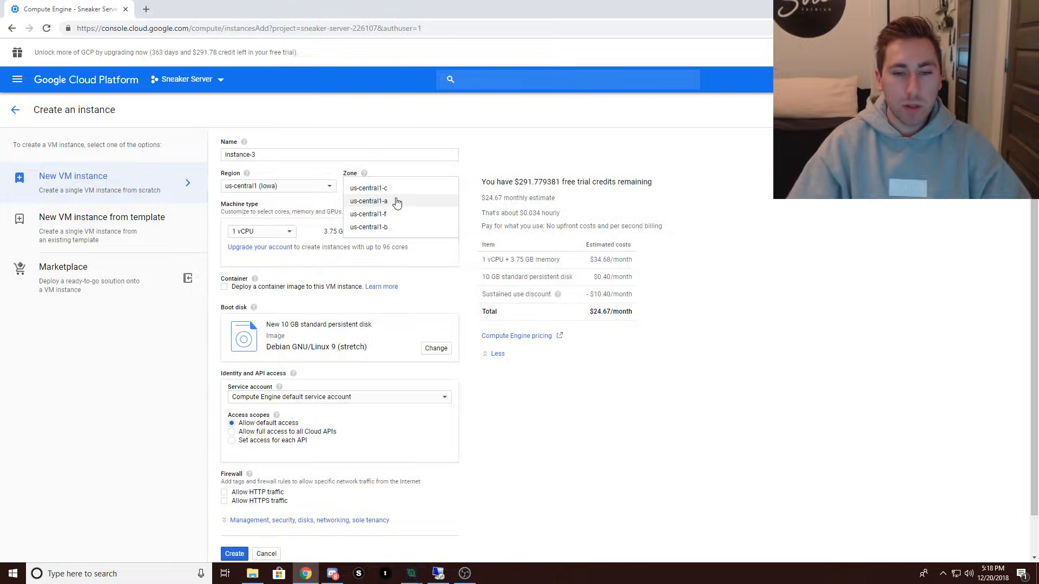
pyautogui.click(384, 189)
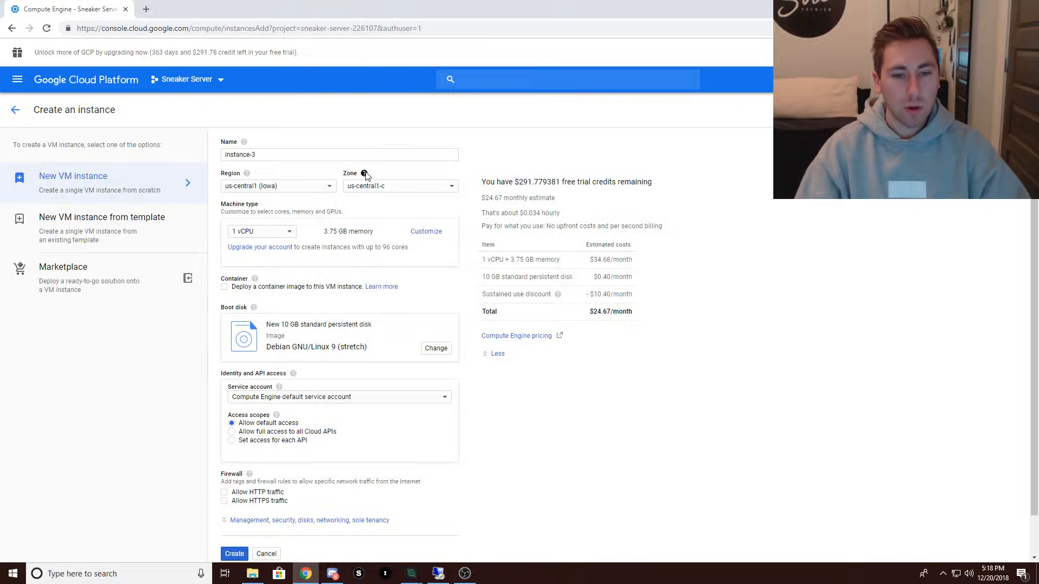
pyautogui.moveTo(365, 173)
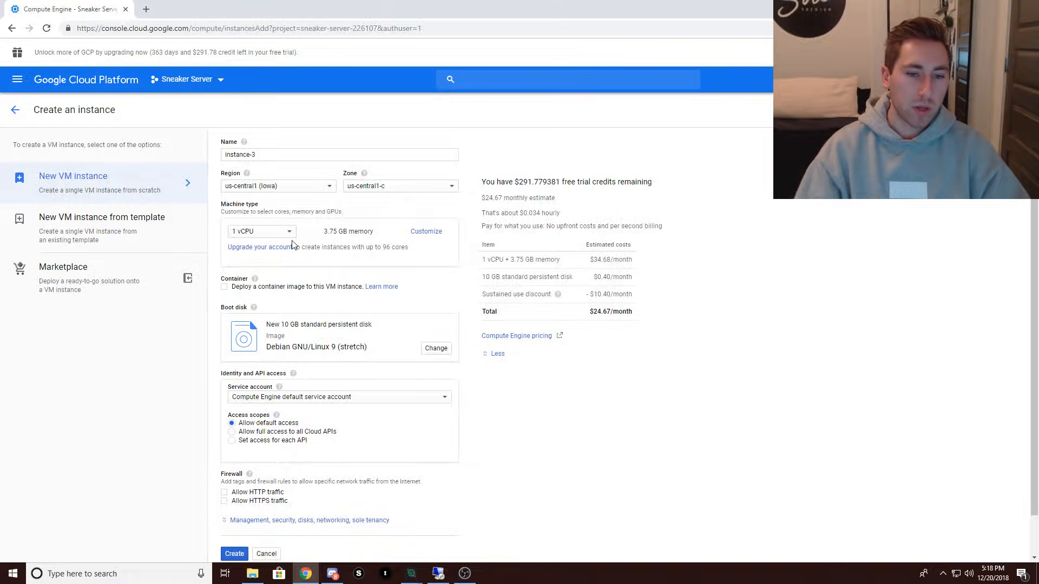
# Customize the machine type to 8 vCPU cores, keeping the CPU platform on Automatic
pyautogui.click(424, 233)
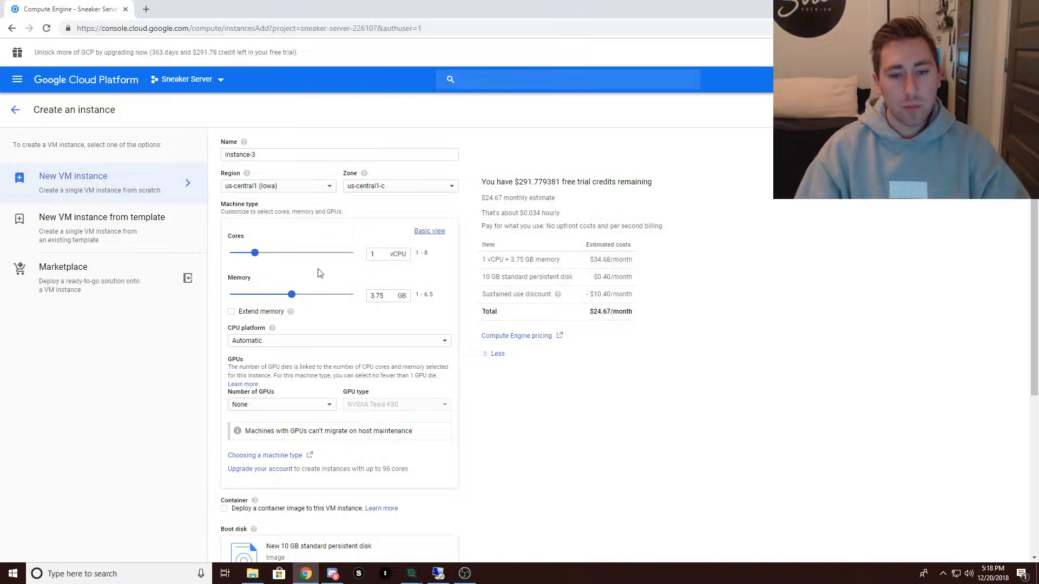
pyautogui.click(290, 342)
pyautogui.click(323, 340)
pyautogui.moveTo(255, 253); pyautogui.dragTo(280, 256)
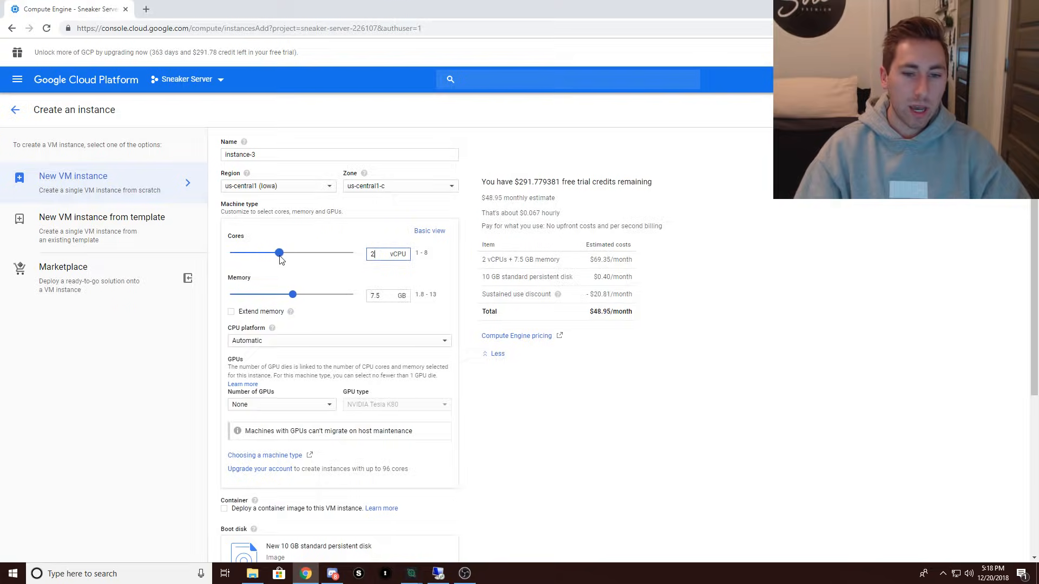
pyautogui.click(350, 256)
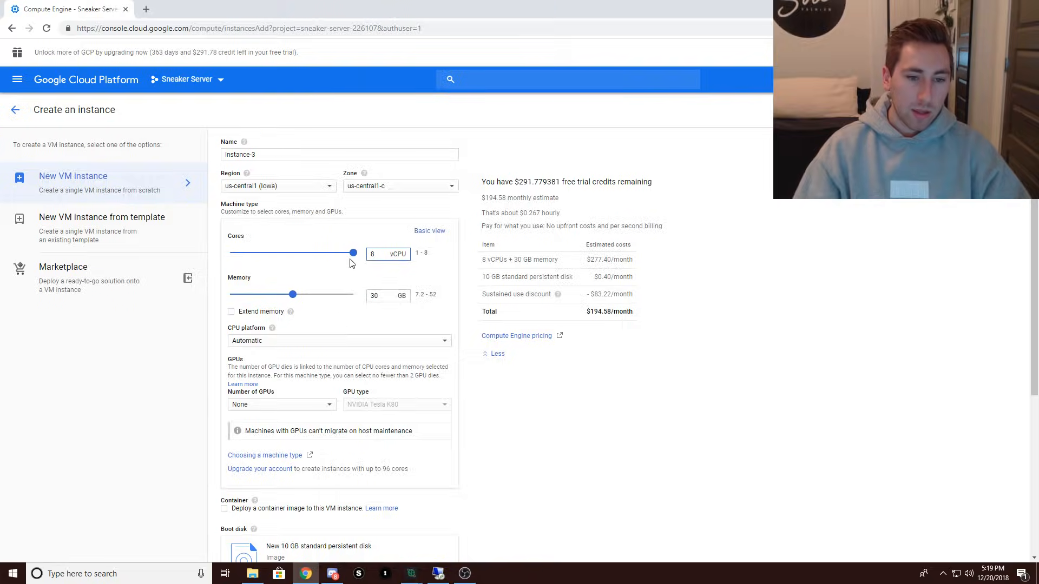
pyautogui.click(319, 343)
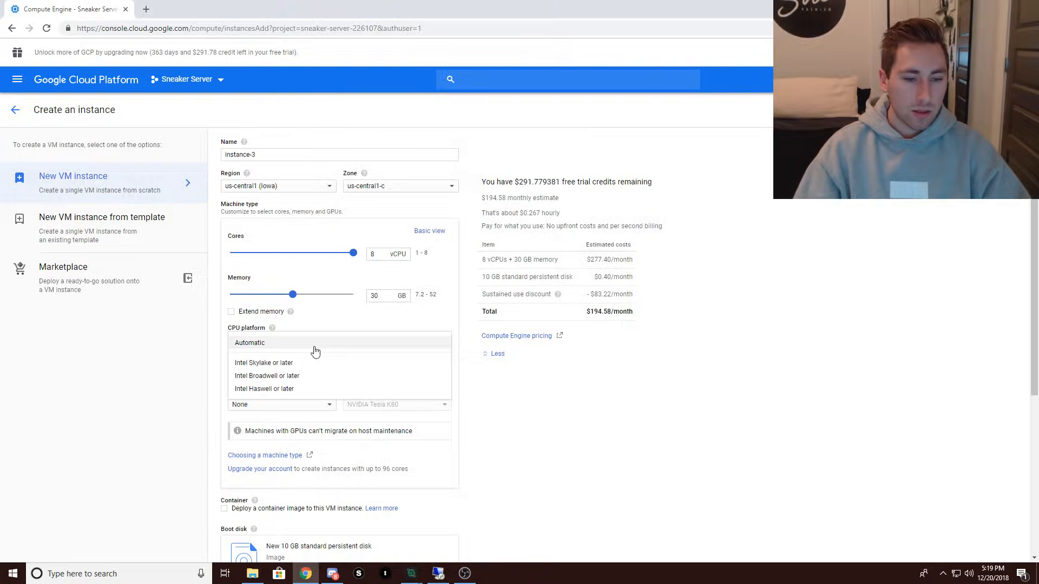
pyautogui.click(315, 348)
pyautogui.scroll(-1, 324, 424)
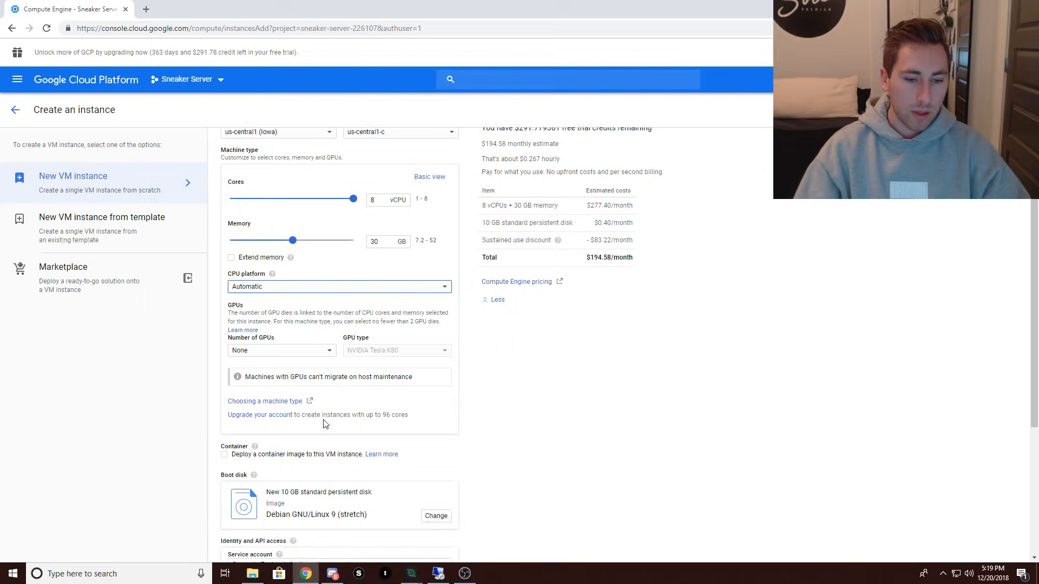
pyautogui.scroll(1, 326, 423)
# Choose the predefined n1-highcpu-8 machine type with 8 vCPUs and 7.2 GB memory and return to the custom settings
pyautogui.click(439, 232)
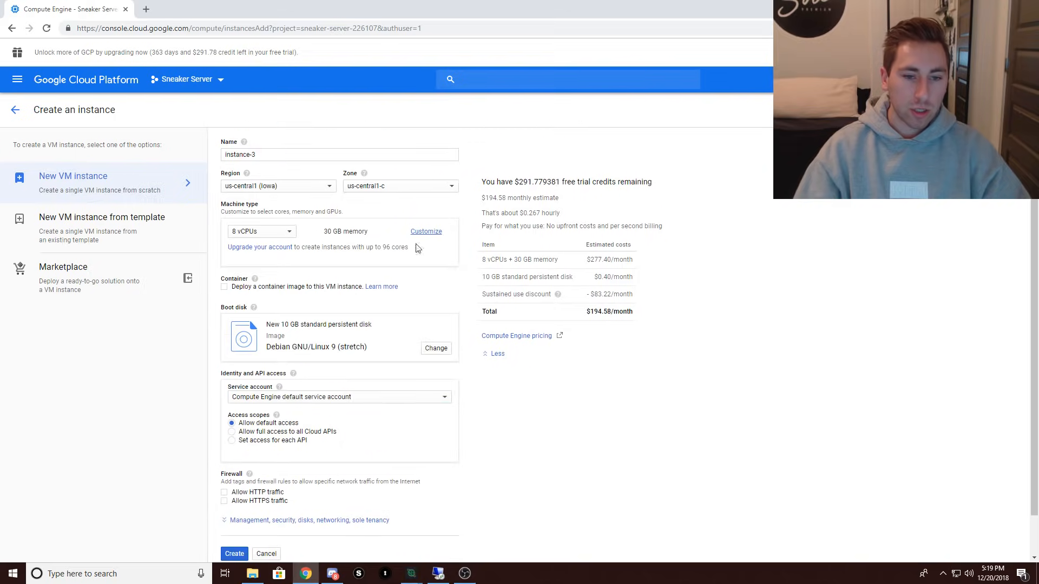
pyautogui.click(278, 232)
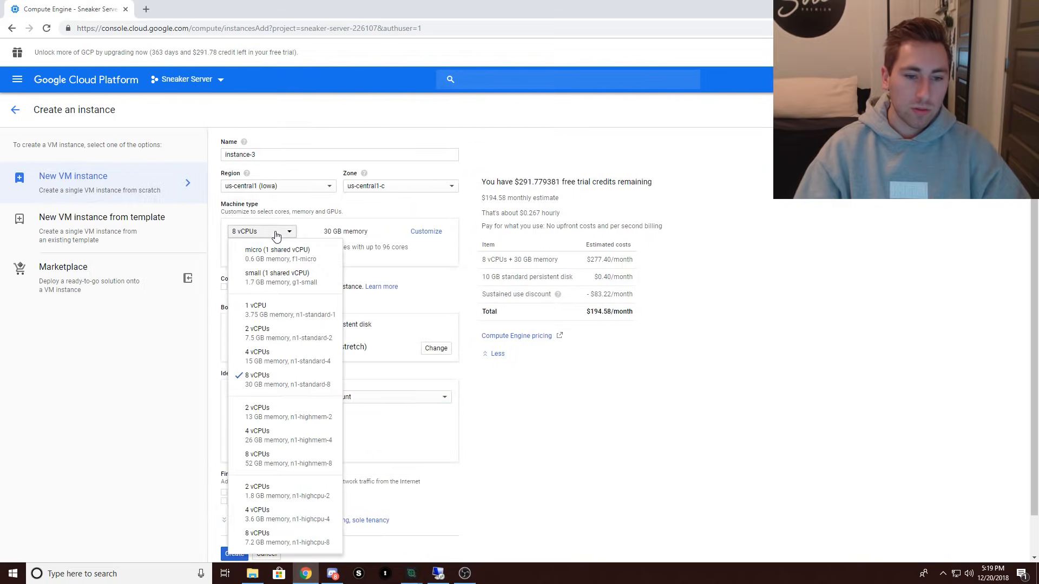
pyautogui.click(317, 543)
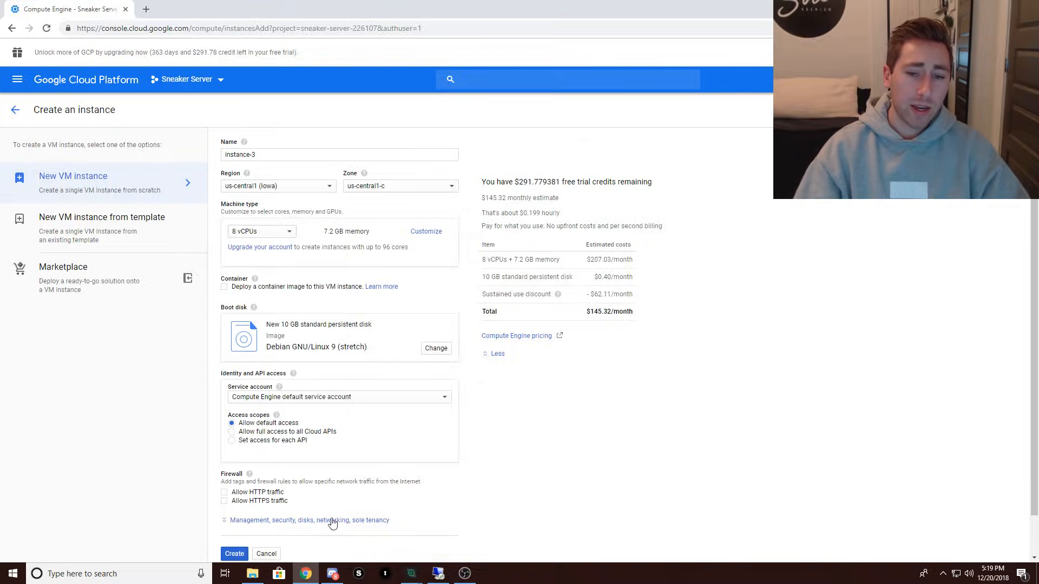
pyautogui.click(426, 231)
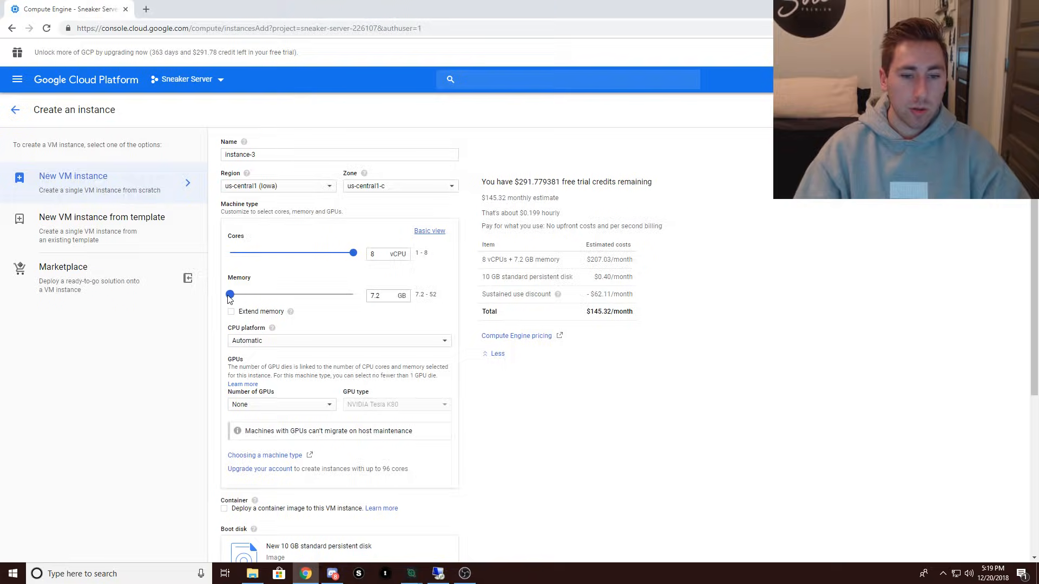
# Raise the instance's memory to 52 GB and collapse the itemized cost details
pyautogui.moveTo(229, 297); pyautogui.dragTo(355, 296)
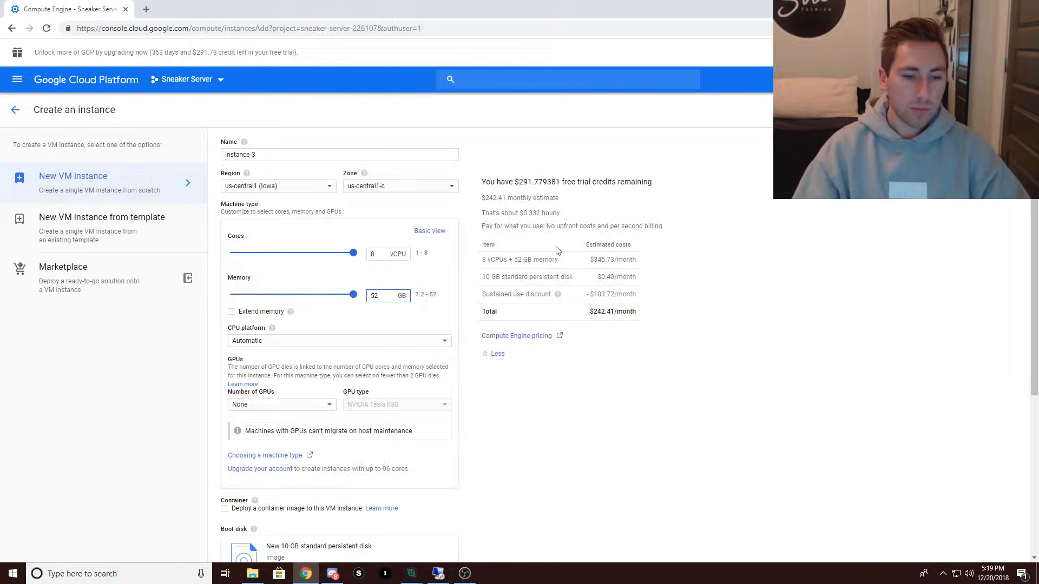
pyautogui.scroll(-1, 312, 337)
pyautogui.scroll(-3, 411, 380)
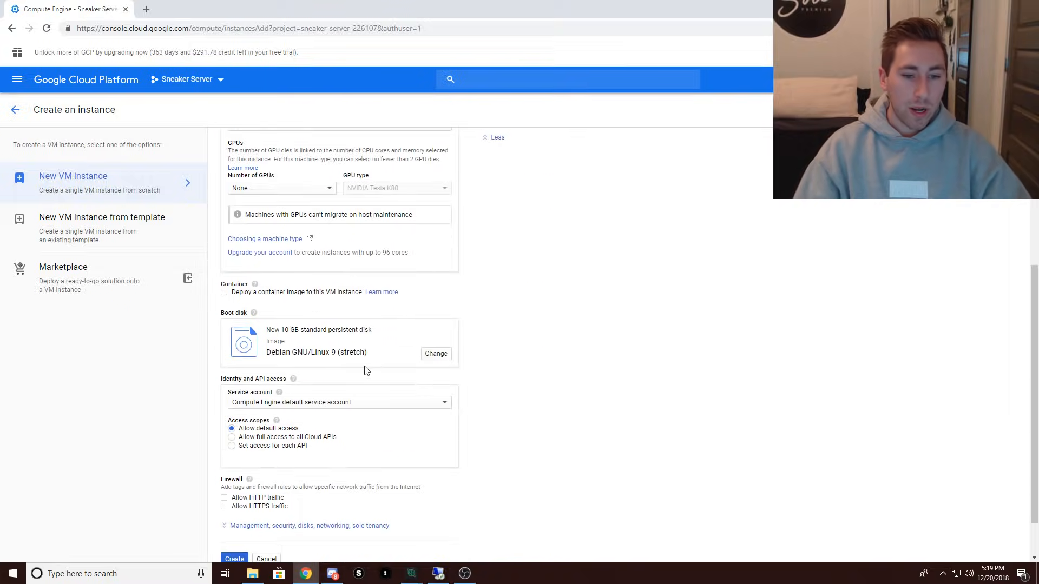
pyautogui.scroll(2, 450, 316)
pyautogui.click(495, 246)
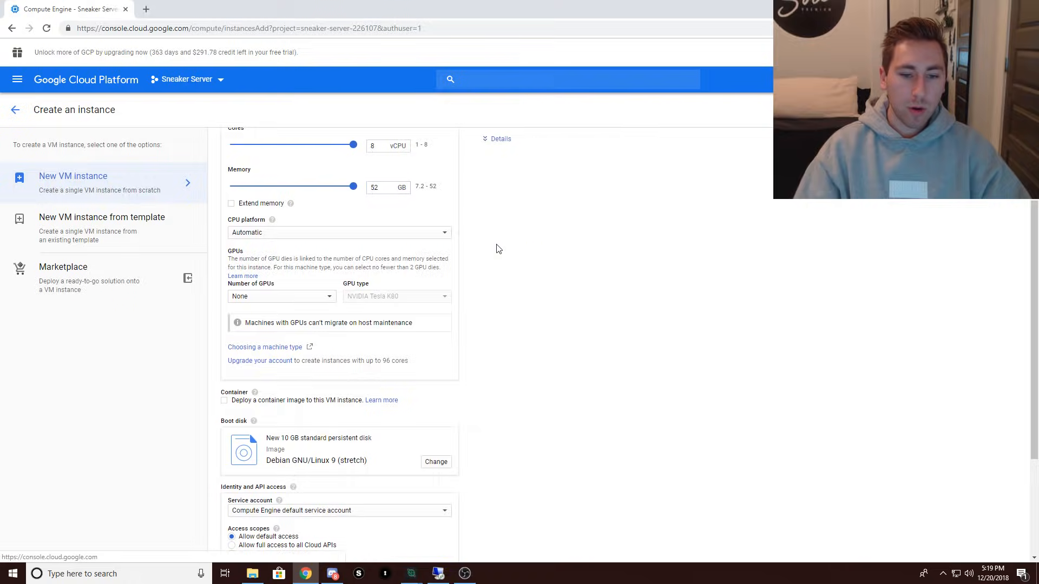
# Change the boot disk image to Windows Server 2012 R2 Datacenter with Desktop Experience
pyautogui.click(436, 464)
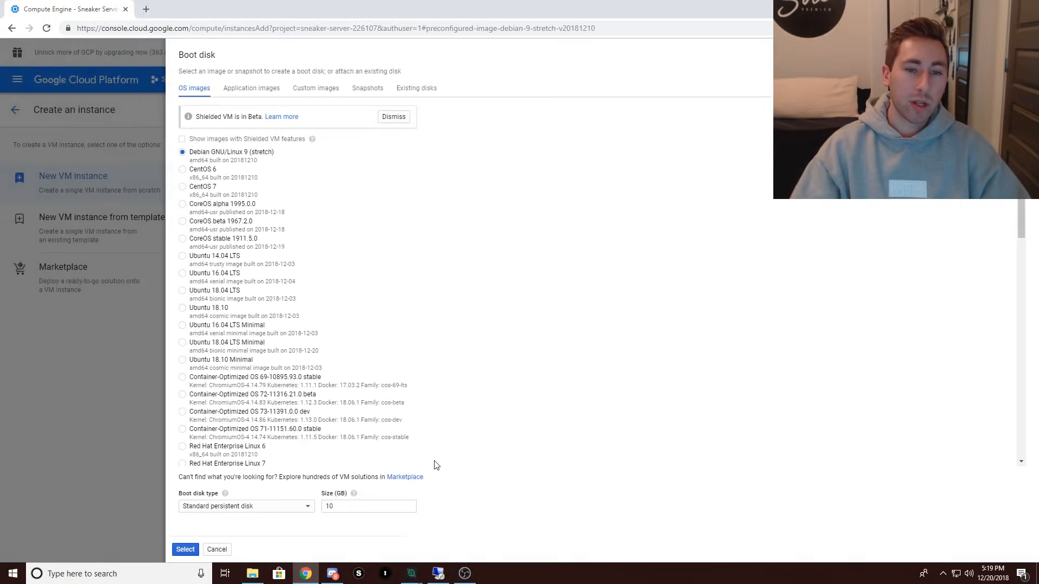
pyautogui.scroll(-3, 417, 388)
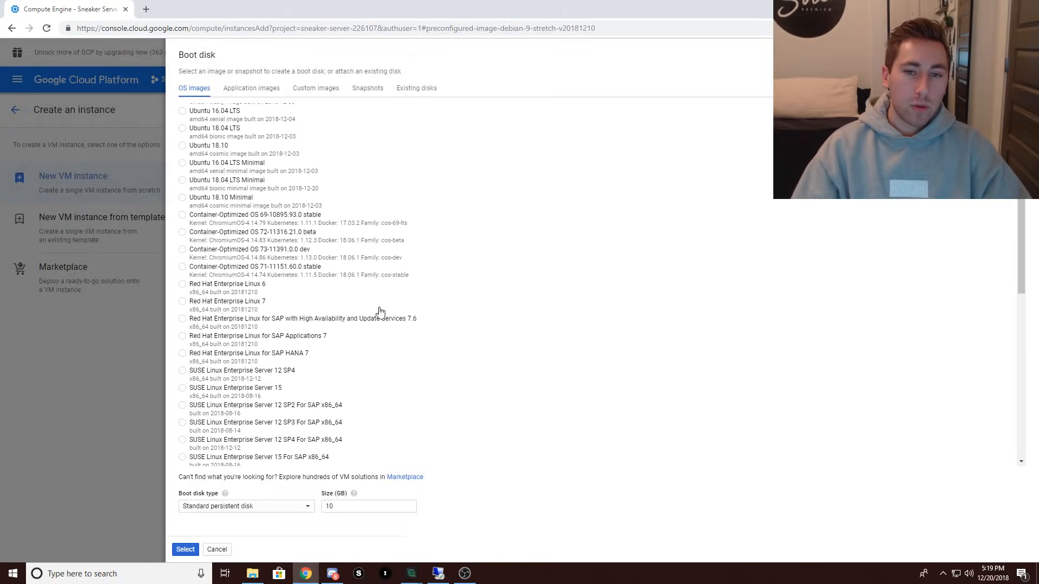
pyautogui.scroll(-3, 364, 319)
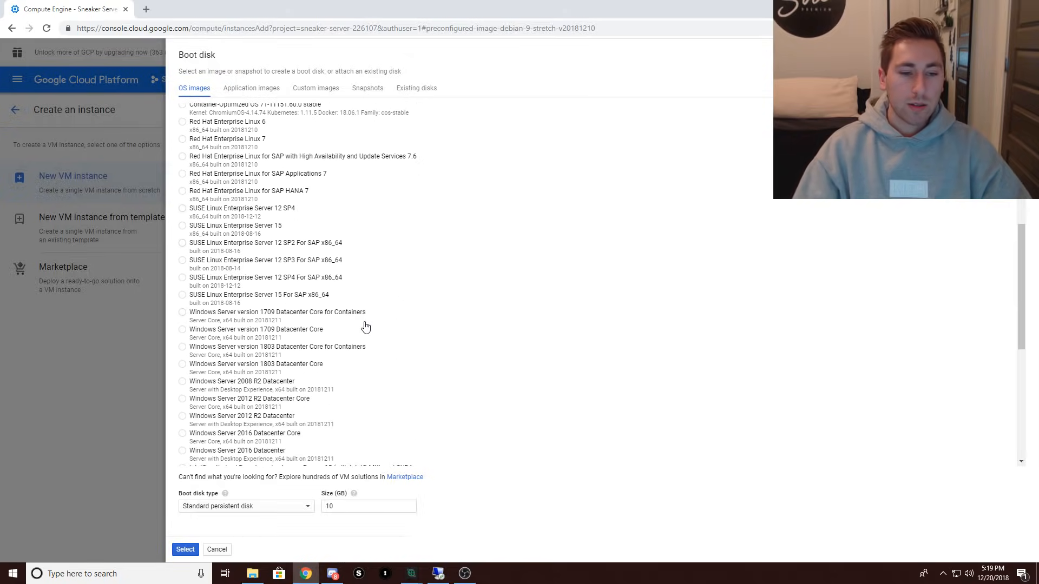
pyautogui.scroll(-1, 365, 327)
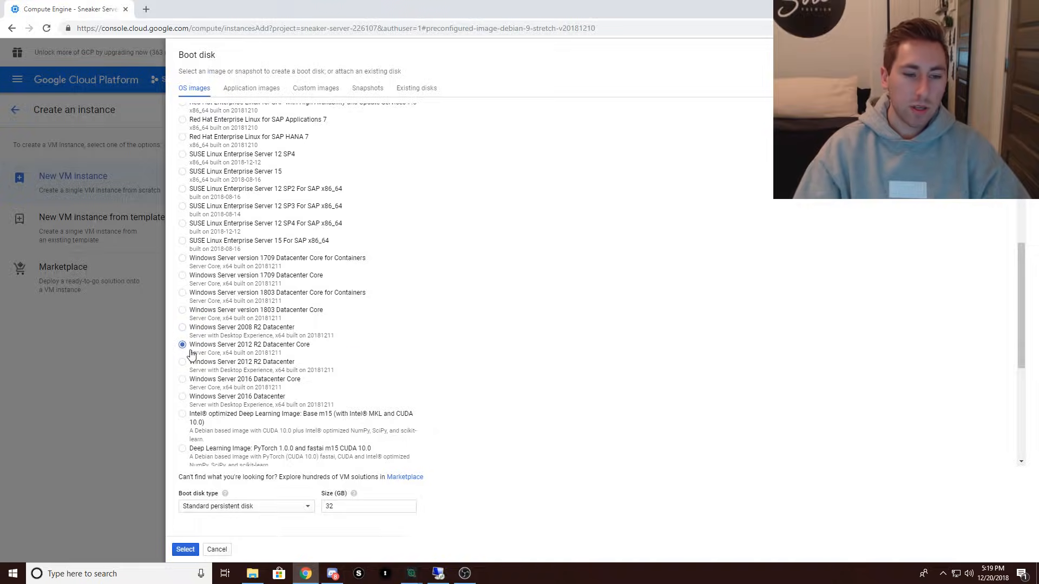
pyautogui.click(226, 368)
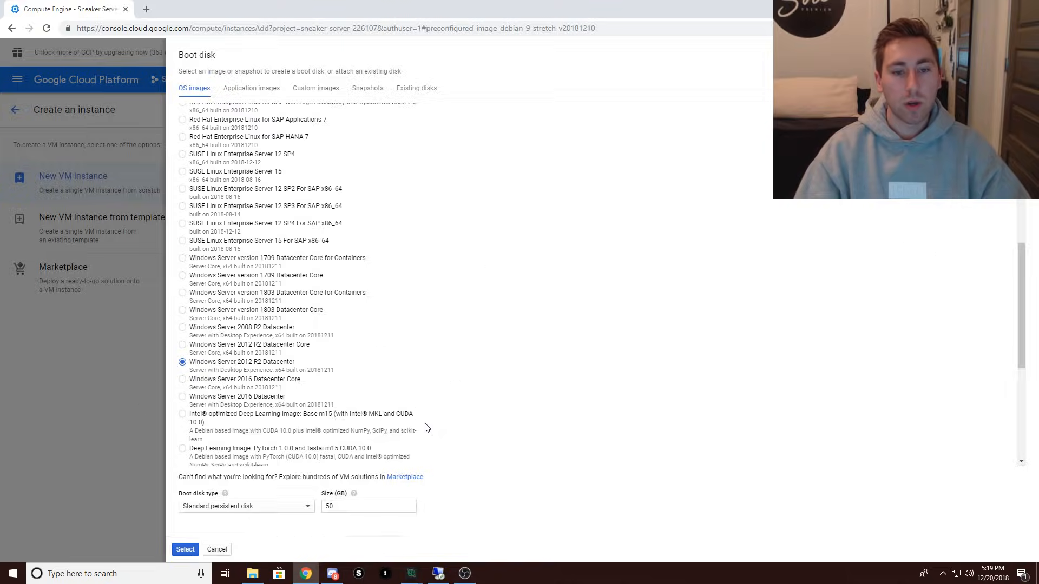
pyautogui.click(186, 549)
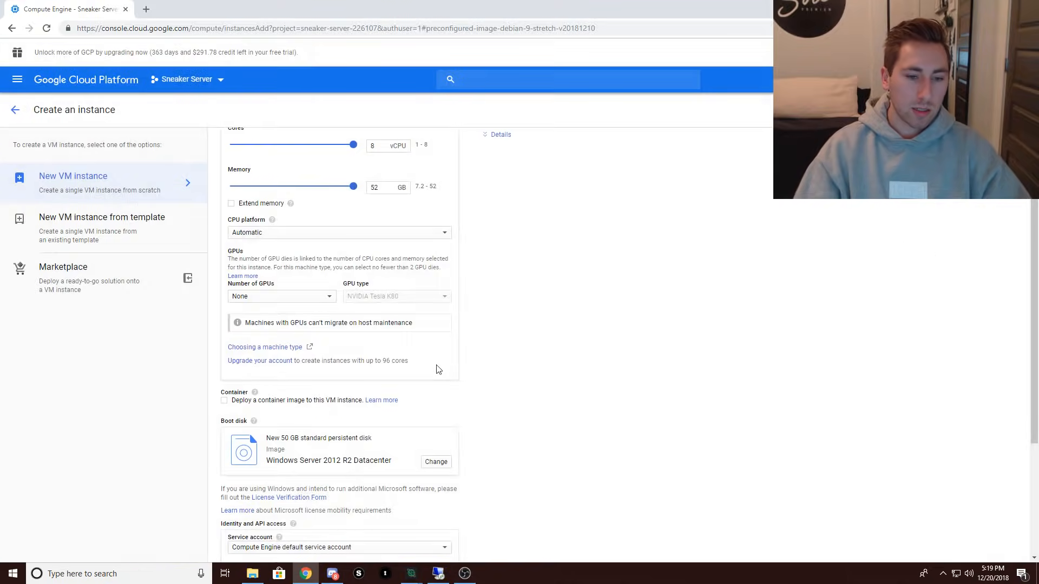
# Check the estimated hourly cost of the configured instance
pyautogui.scroll(2, 610, 484)
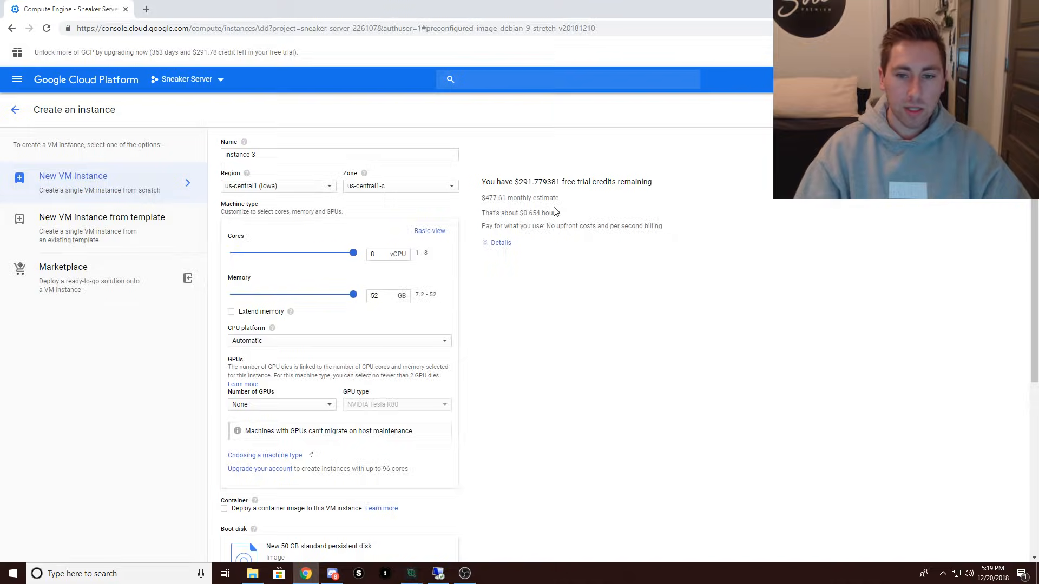
pyautogui.moveTo(523, 213); pyautogui.dragTo(561, 213)
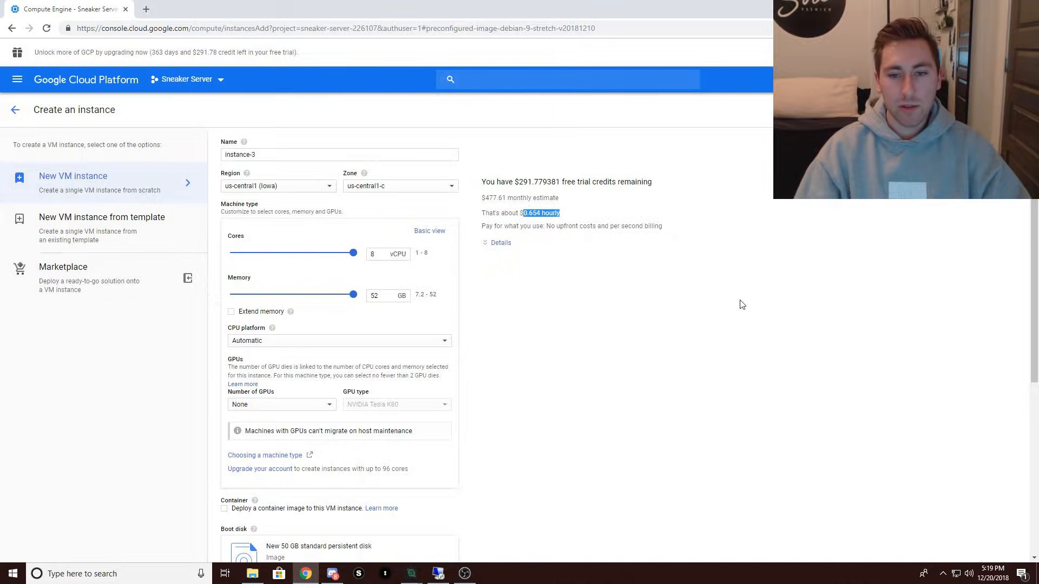
pyautogui.click(708, 323)
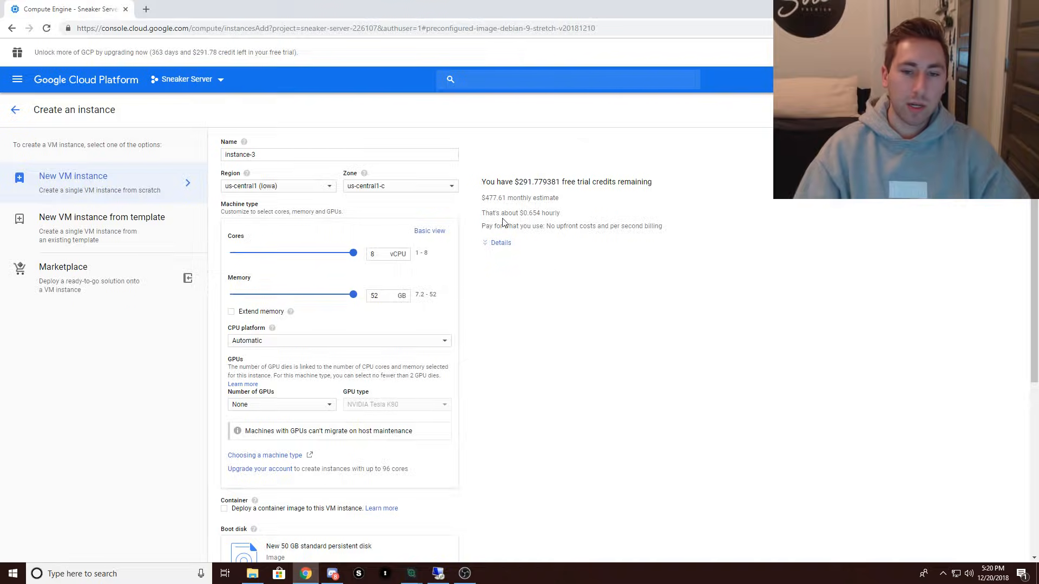
# Review the monthly and hourly cost estimates for the new instance
pyautogui.moveTo(478, 201); pyautogui.dragTo(603, 201)
pyautogui.click(559, 247)
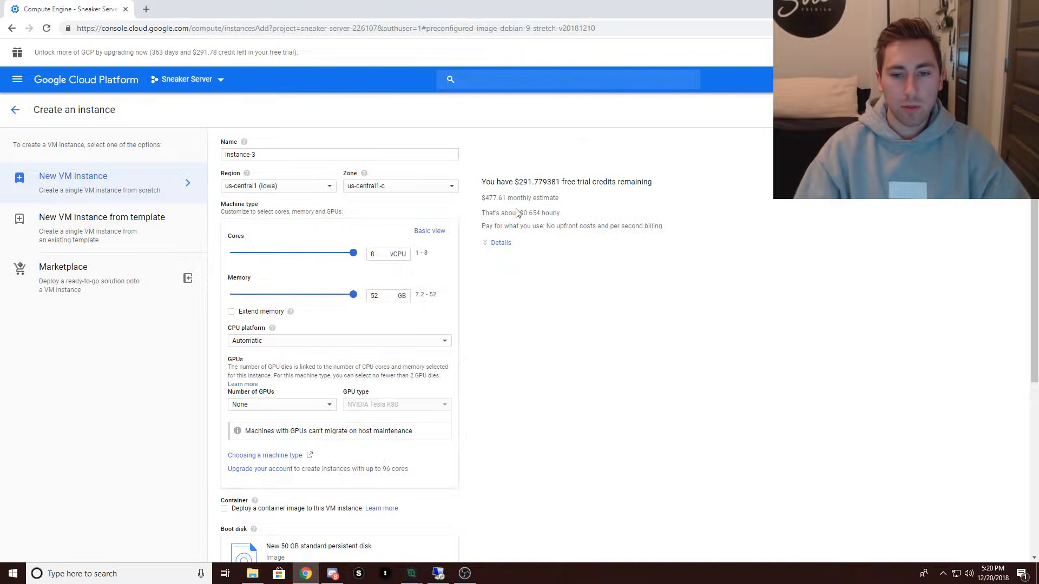
pyautogui.moveTo(521, 212); pyautogui.dragTo(569, 216)
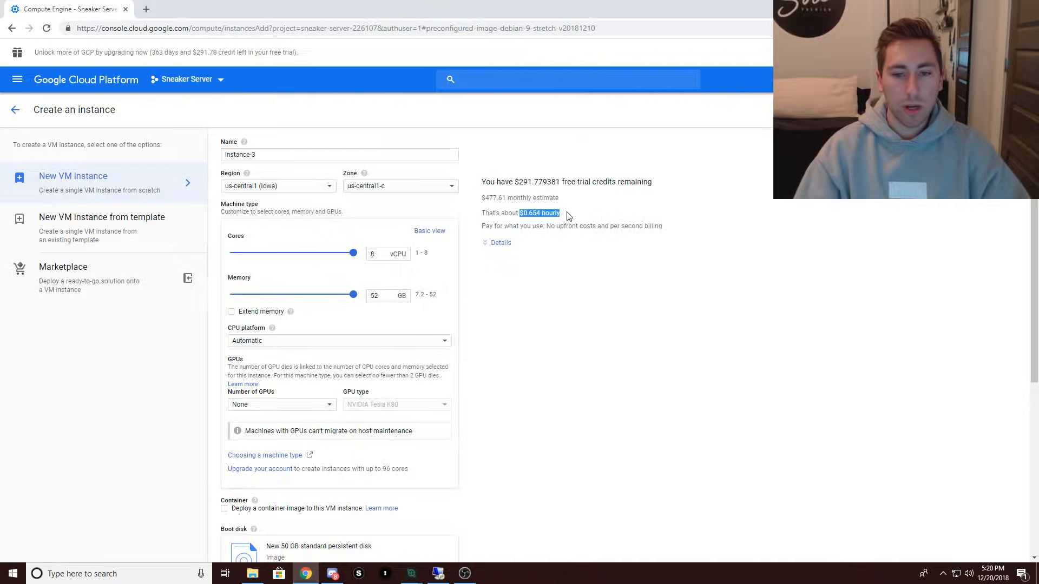
pyautogui.click(591, 298)
# Allow both HTTP and HTTPS traffic through the new instance's firewall
pyautogui.scroll(-4, 588, 346)
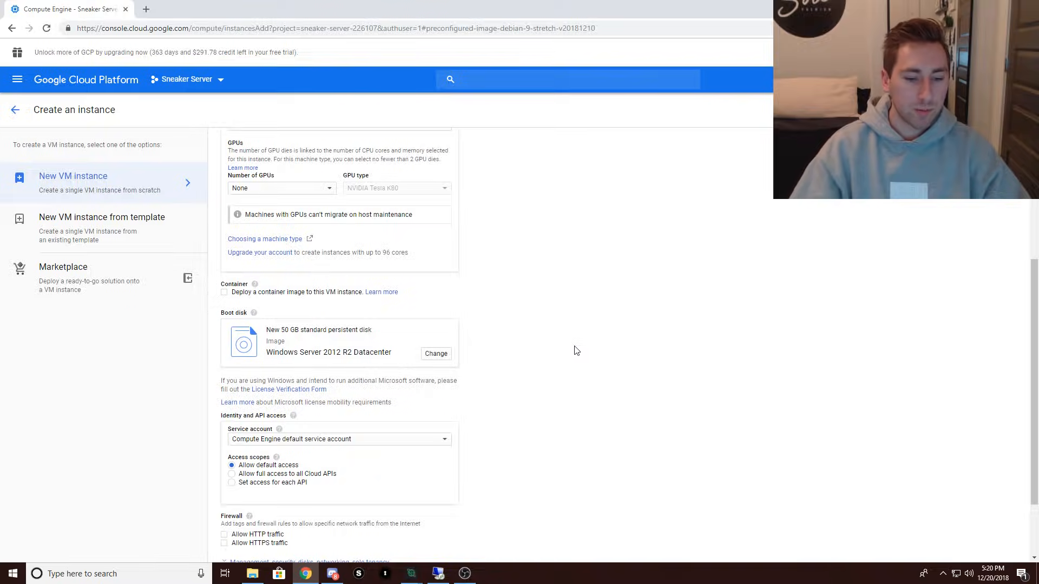
pyautogui.scroll(-2, 514, 264)
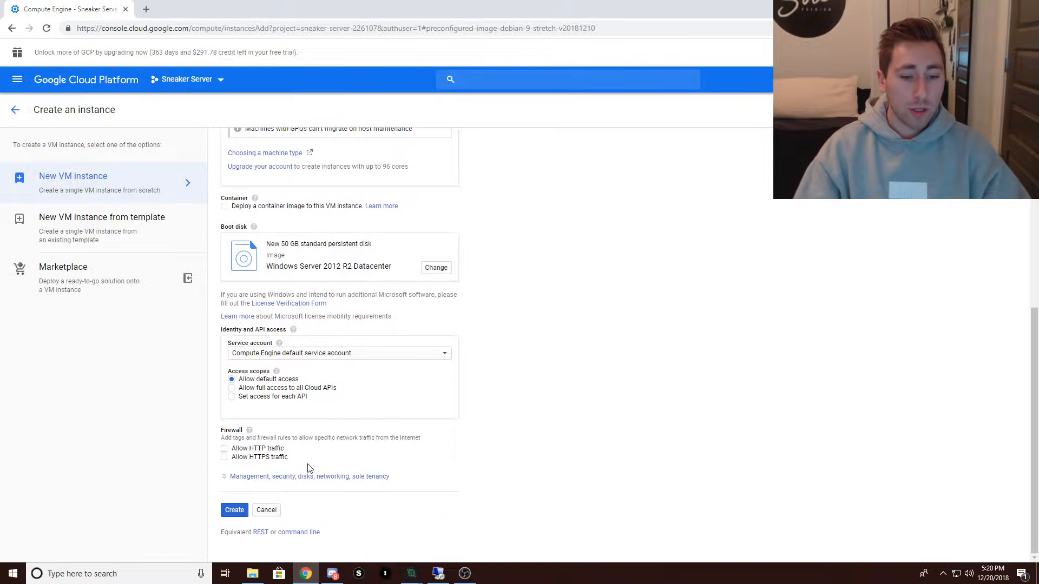
pyautogui.click(245, 458)
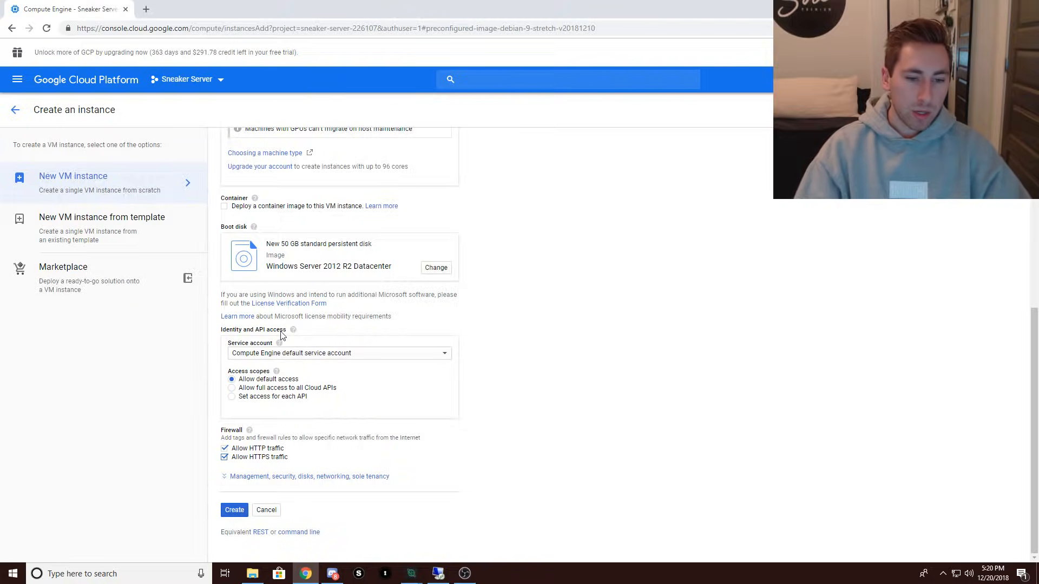
# Expand the instance's advanced networking options and open the default network interface for editing
pyautogui.click(292, 476)
pyautogui.scroll(-2, 426, 452)
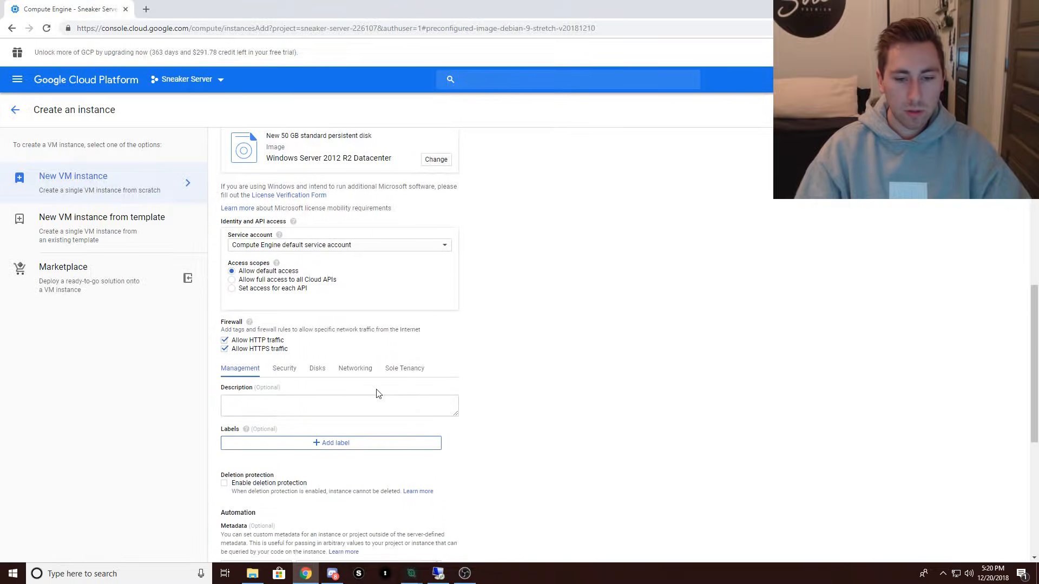
pyautogui.click(362, 370)
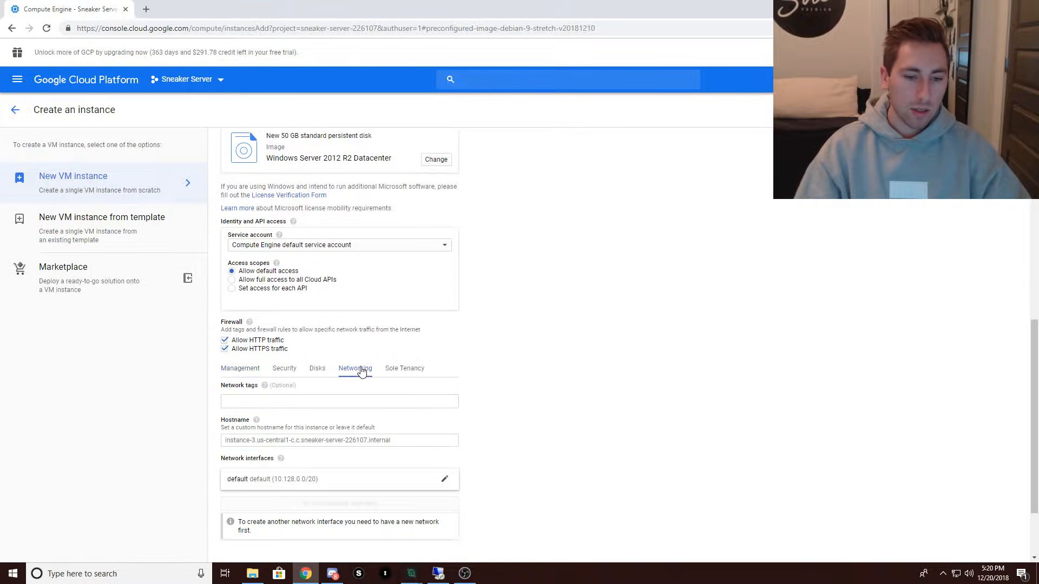
pyautogui.scroll(-2, 495, 498)
pyautogui.click(453, 390)
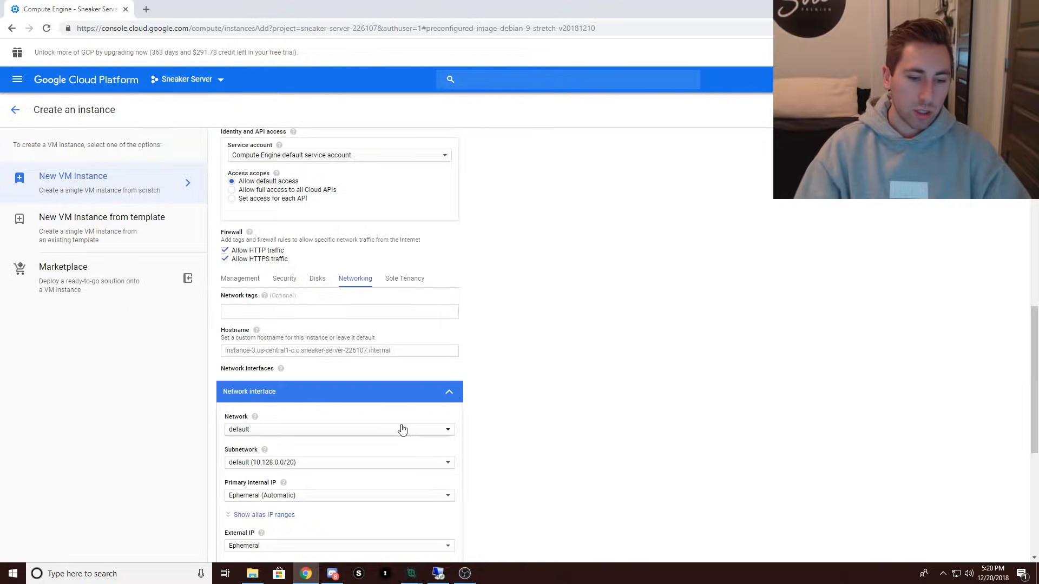
pyautogui.scroll(-3, 325, 438)
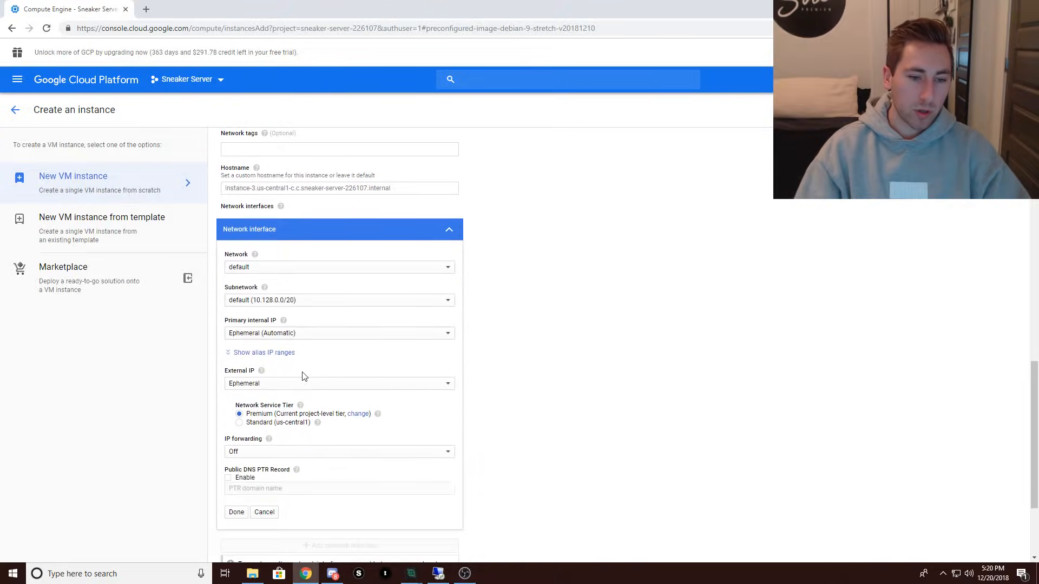
# Check the choices for the network interface's external IP and primary internal IP, keeping Ephemeral and Ephemeral (Automatic)
pyautogui.click(299, 385)
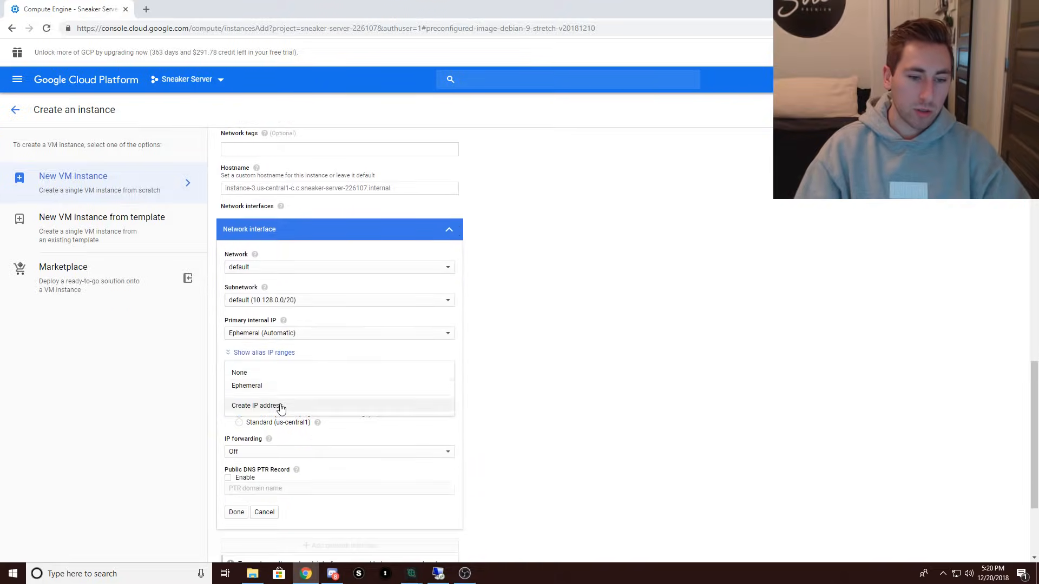
pyautogui.click(346, 389)
pyautogui.scroll(-2, 489, 389)
pyautogui.click(289, 226)
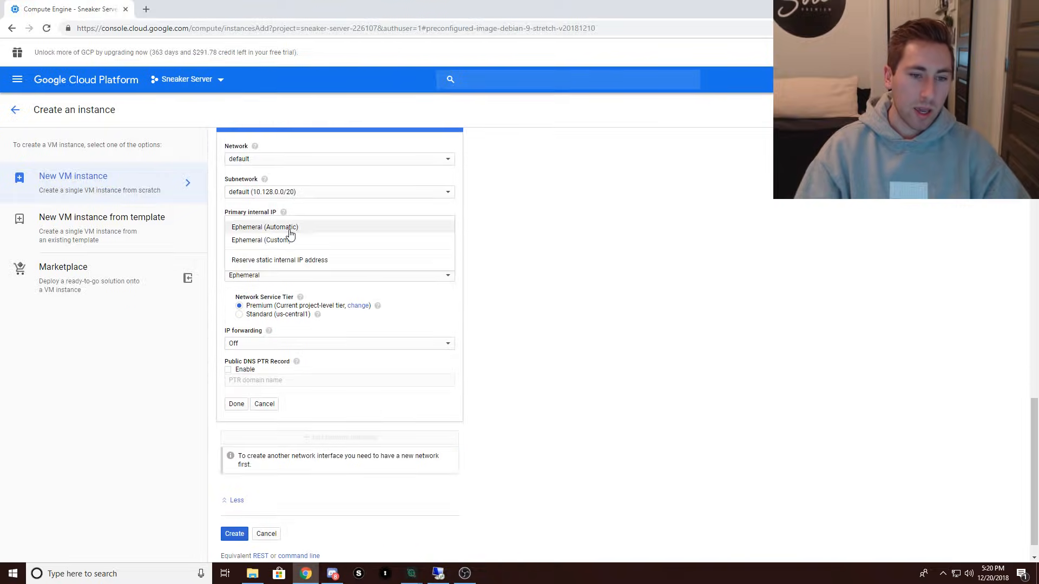
pyautogui.click(561, 270)
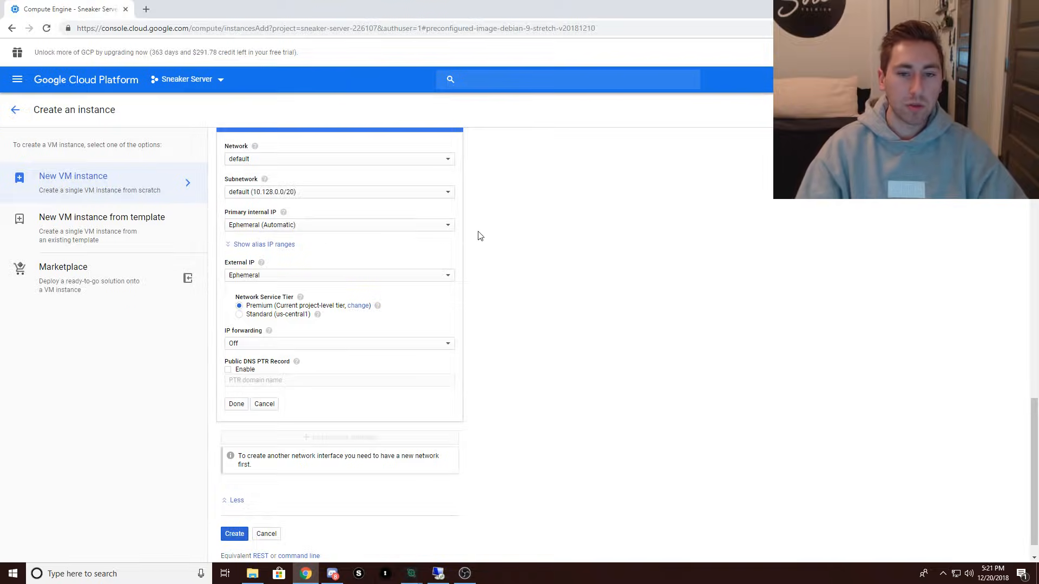
# Collapse the network interface settings and create the instance
pyautogui.scroll(2, 546, 291)
pyautogui.click(457, 225)
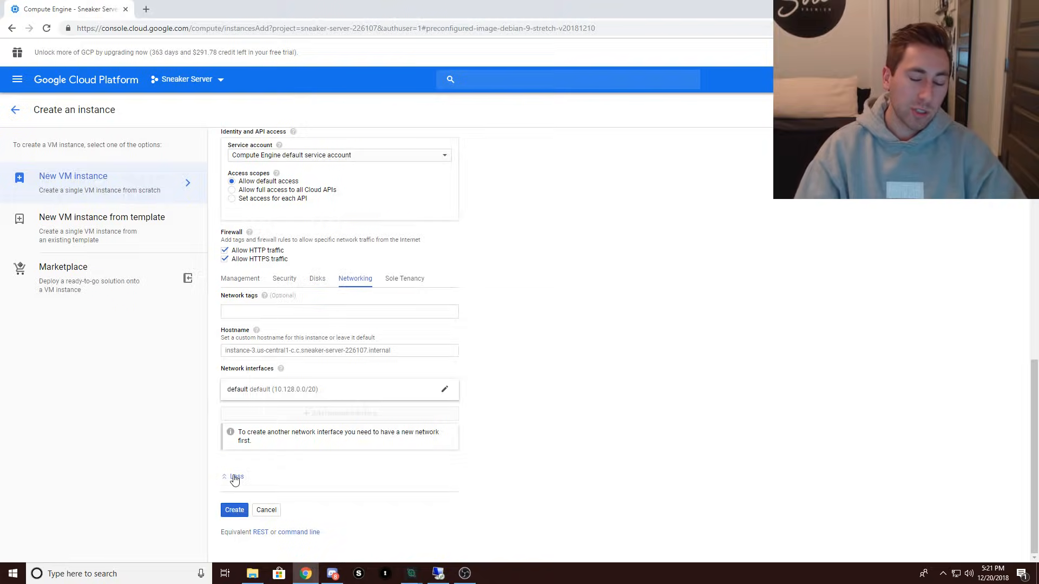
pyautogui.click(235, 512)
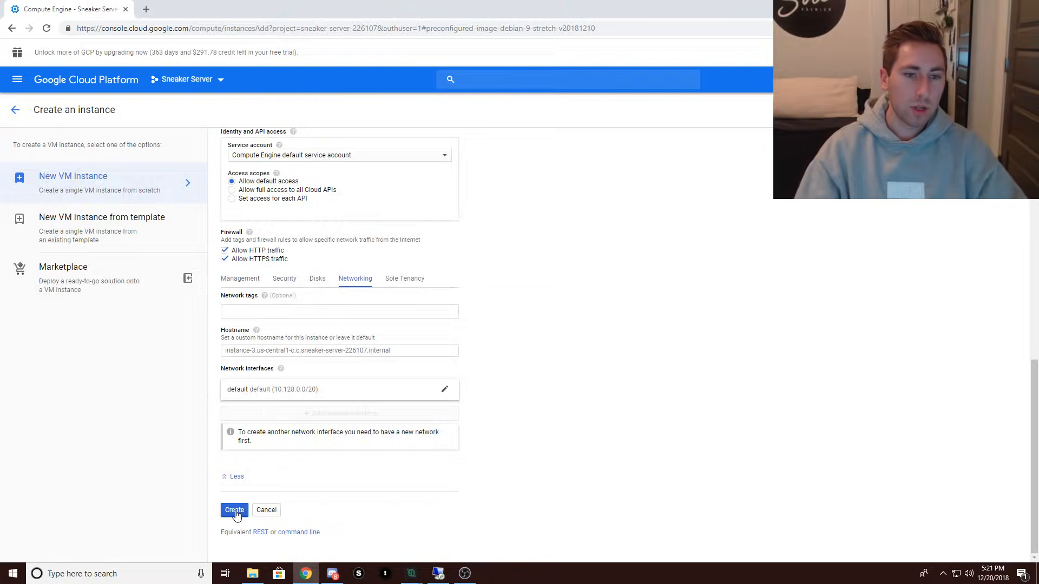
pyautogui.click(235, 512)
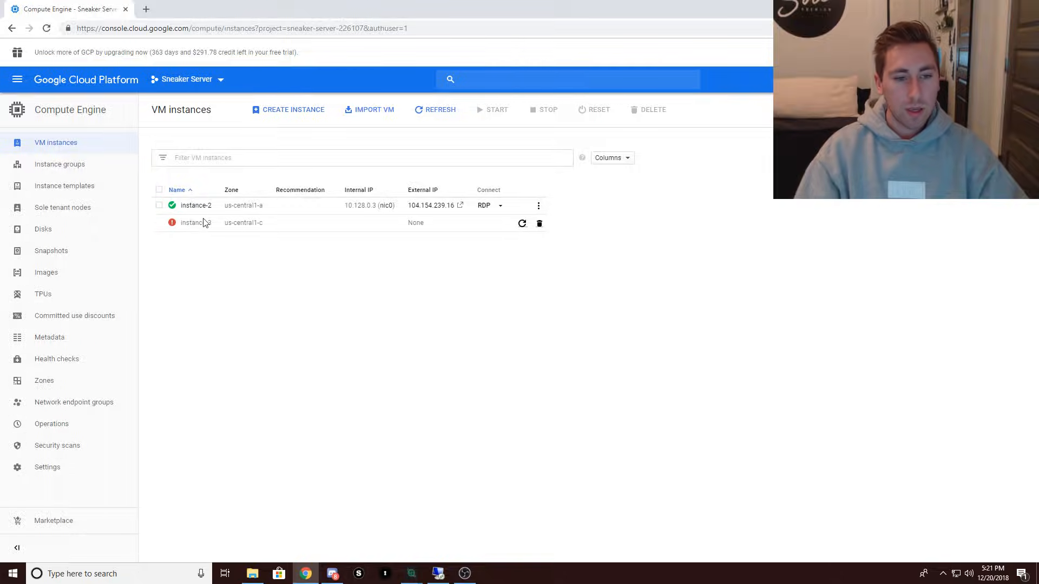
# Examine the management actions and RDP connection options available for instance-2
pyautogui.click(159, 206)
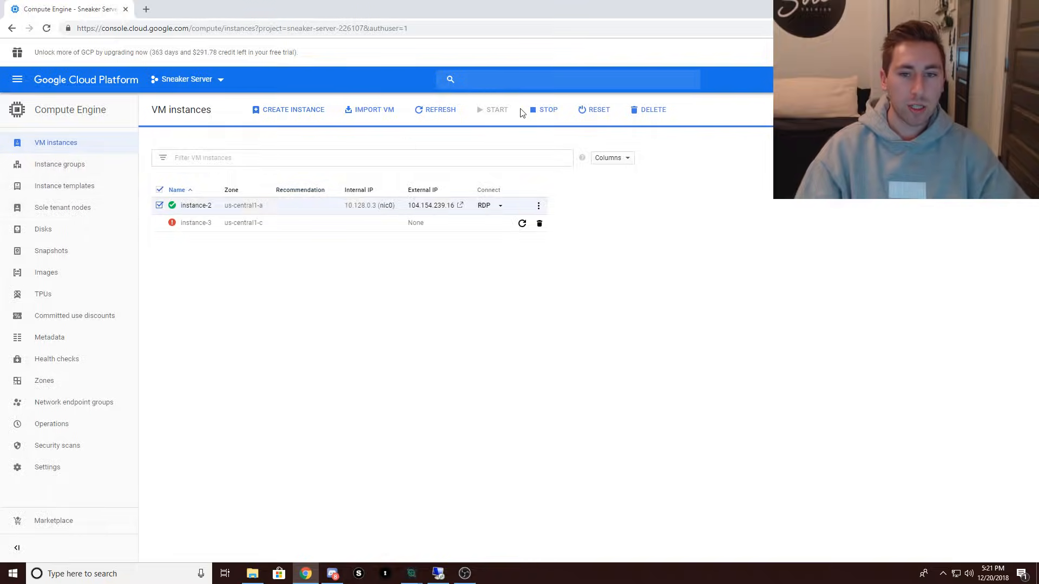
pyautogui.click(159, 205)
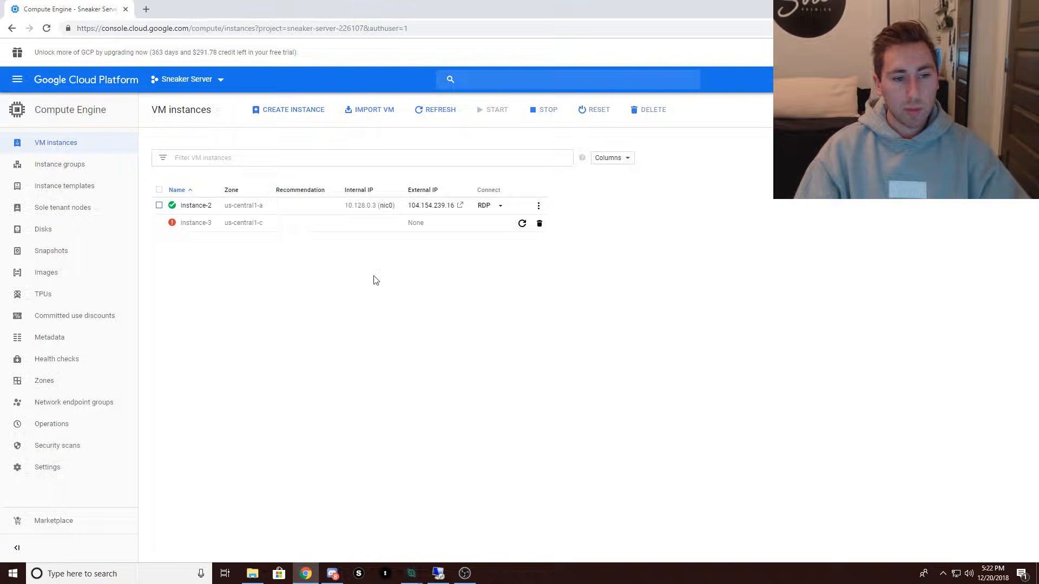
pyautogui.click(500, 207)
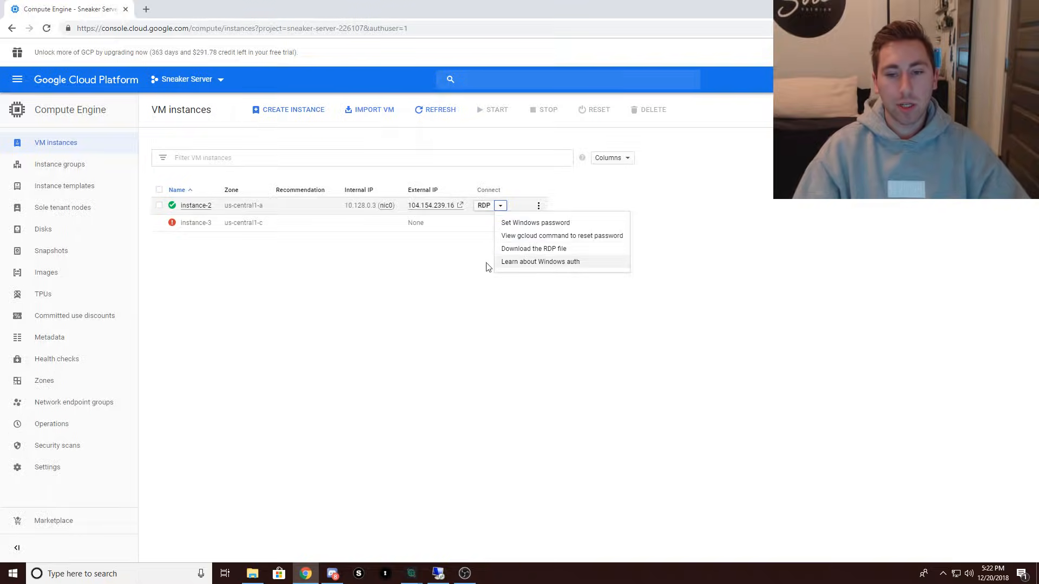
pyautogui.click(812, 244)
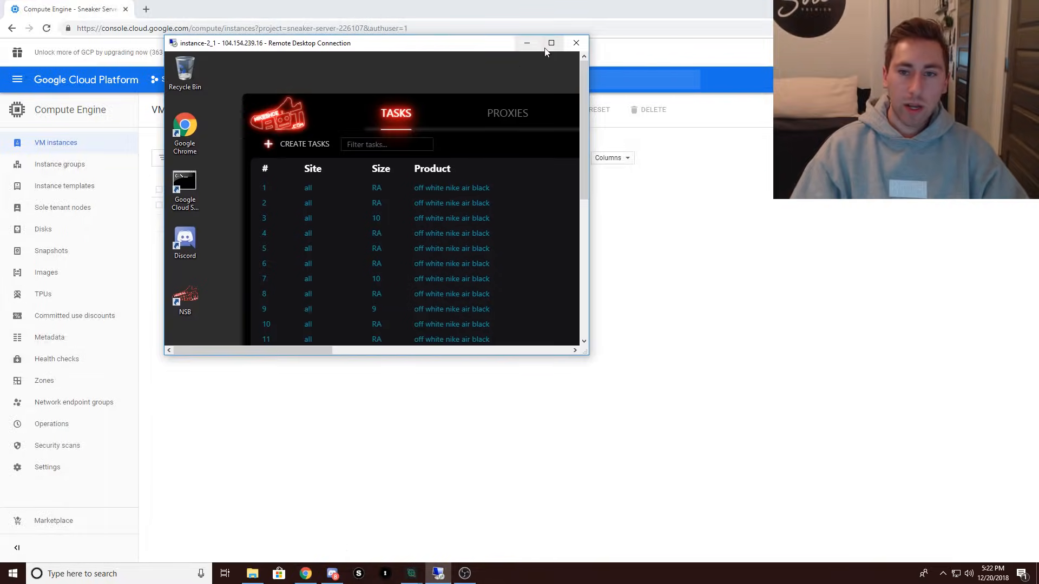
# Show the instance-2 Remote Desktop session full screen, look through the bot's task list and minimize the bot
pyautogui.click(552, 45)
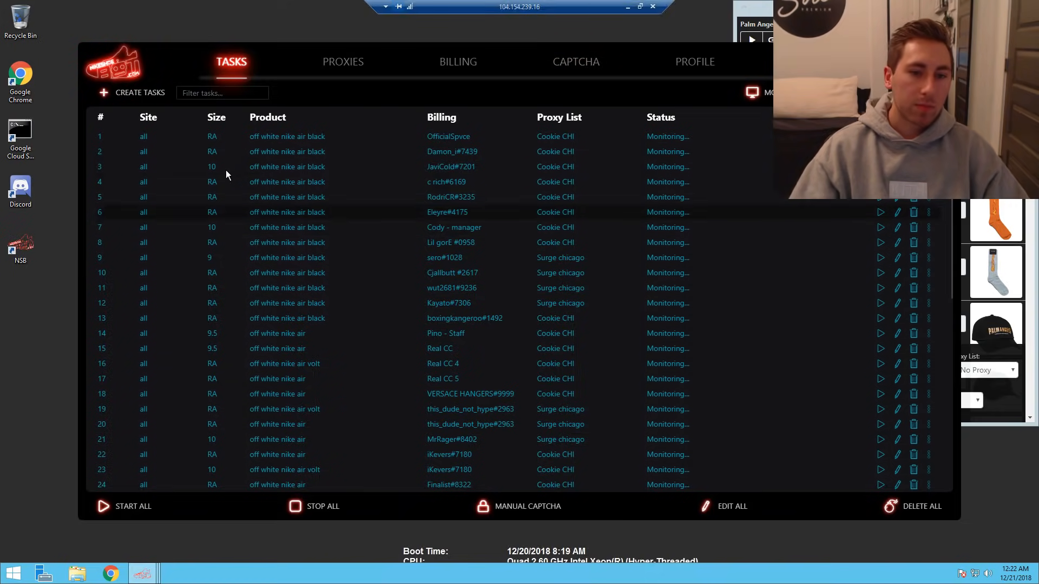
pyautogui.scroll(-5, 427, 316)
pyautogui.scroll(5, 427, 319)
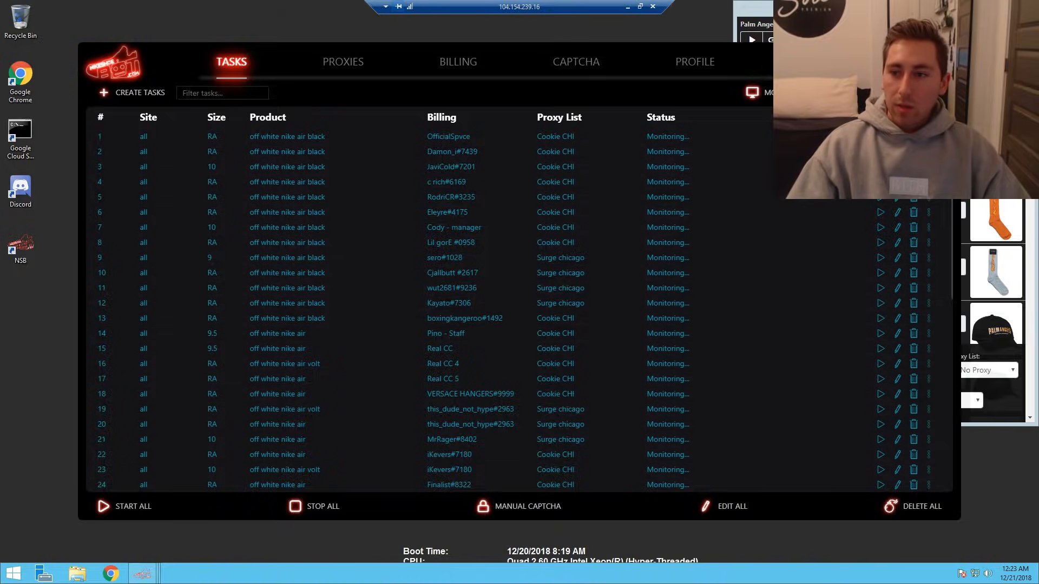
pyautogui.click(929, 53)
# In Server Manager's local server properties, confirm IE Enhanced Security Configuration as Off for administrators and users, and minimize Server Manager
pyautogui.click(53, 577)
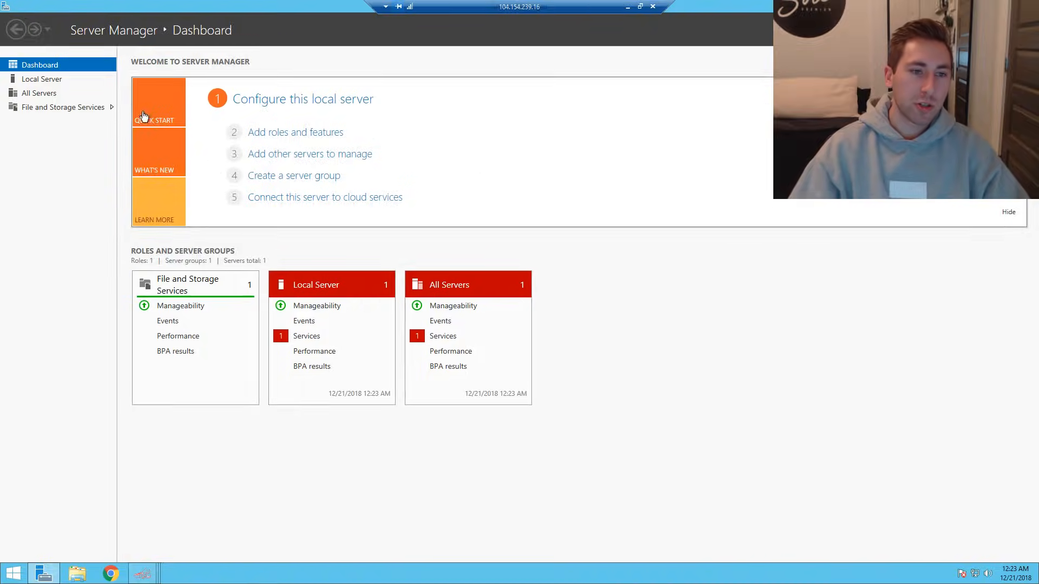
pyautogui.click(48, 80)
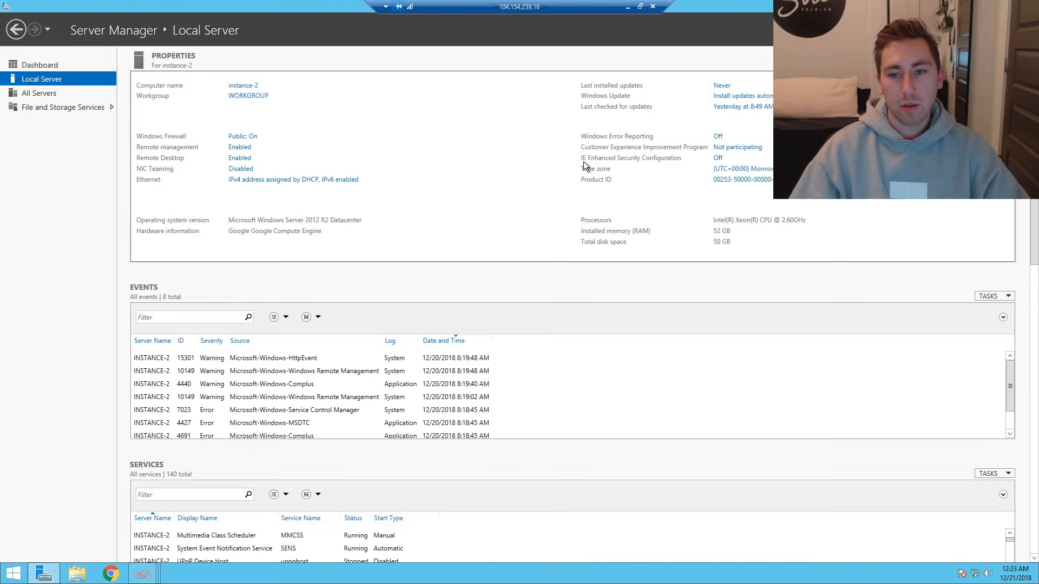
pyautogui.click(720, 160)
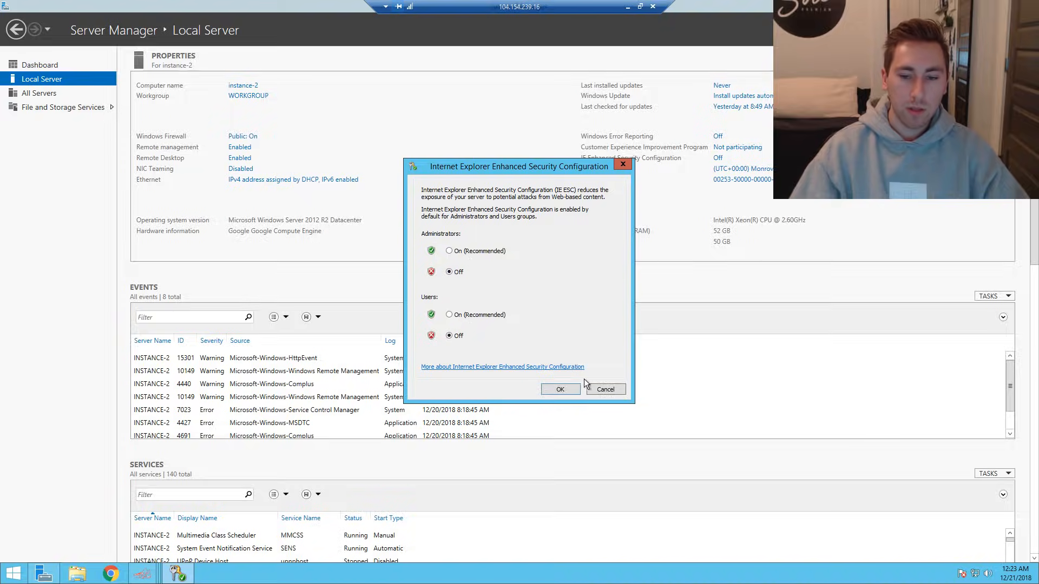
pyautogui.click(560, 389)
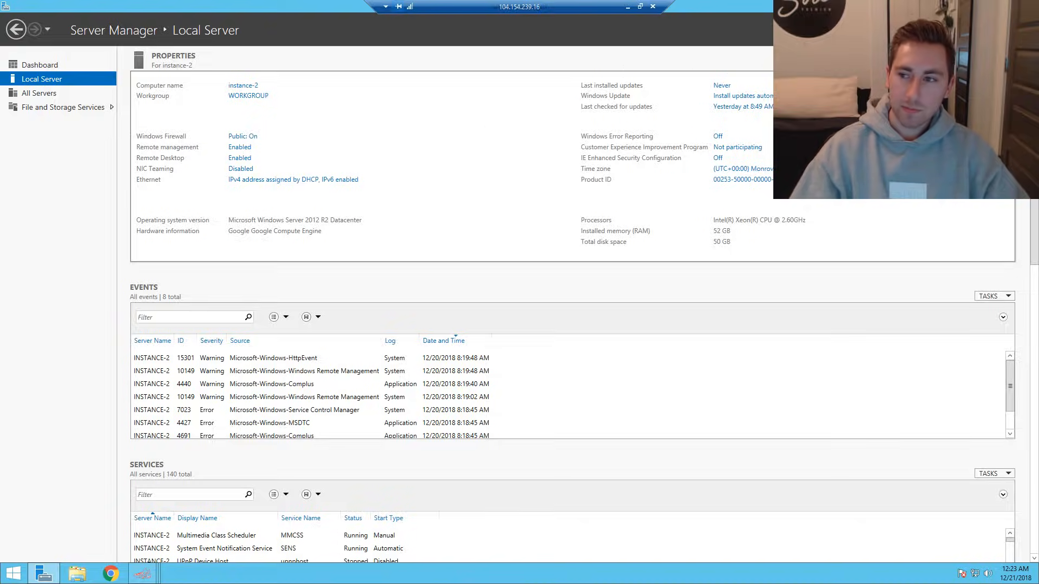
pyautogui.click(987, 6)
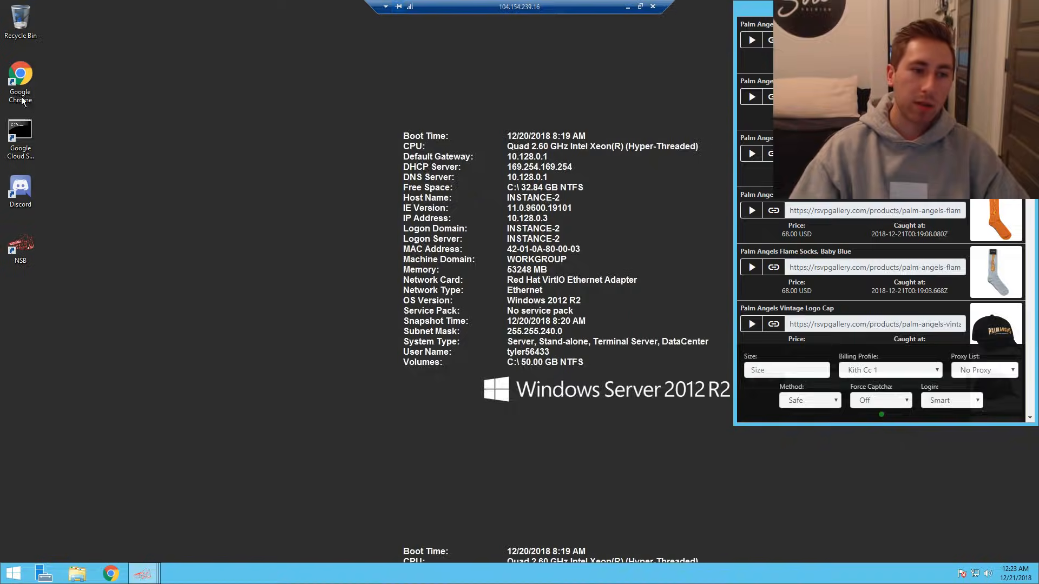
# Run a Speedtest by Ookla in Chrome on the remote server and check the test server's location
pyautogui.doubleClick(20, 78)
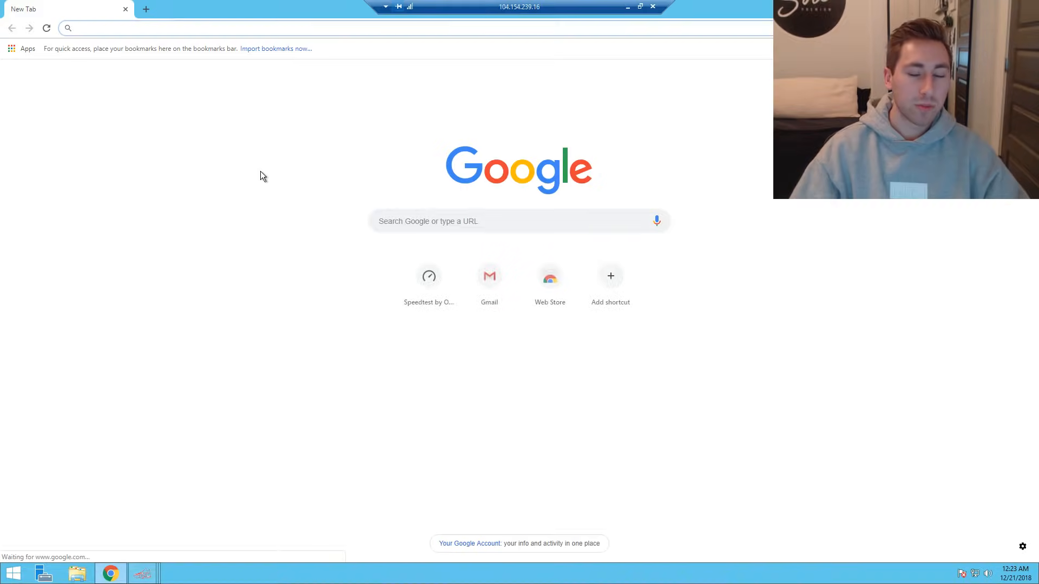
pyautogui.click(430, 290)
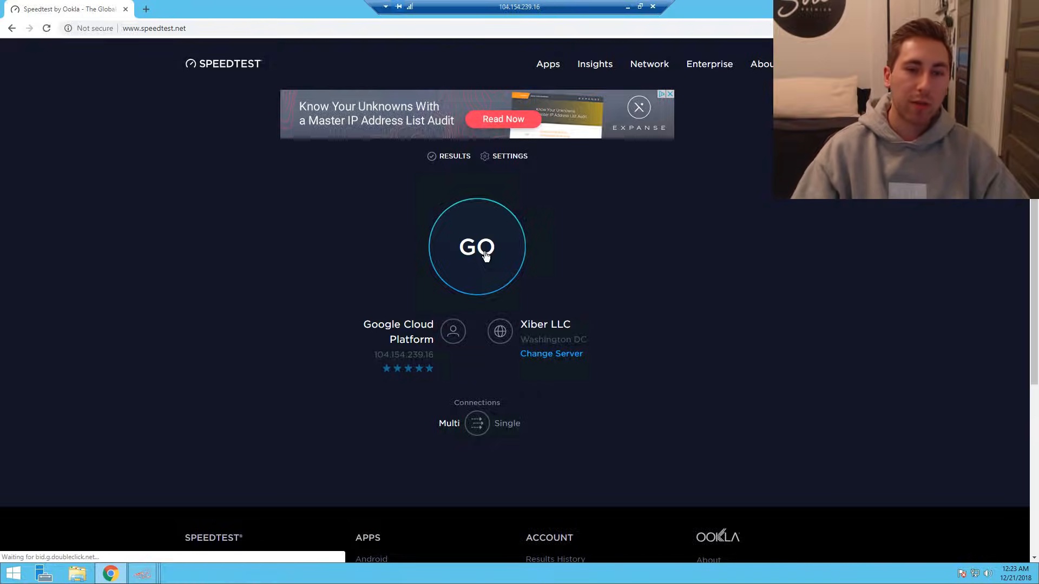
pyautogui.click(484, 252)
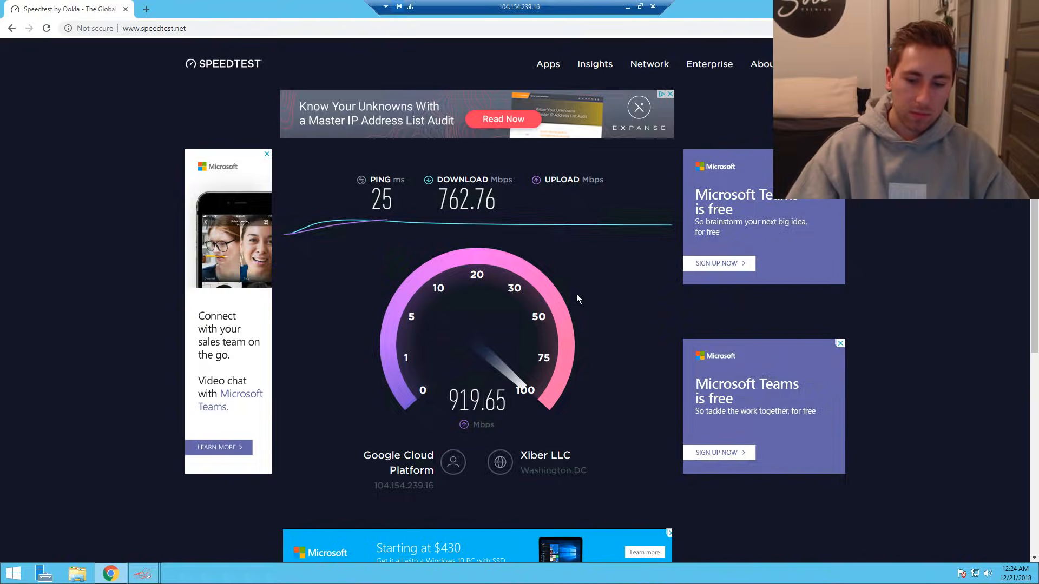
pyautogui.scroll(-1, 518, 430)
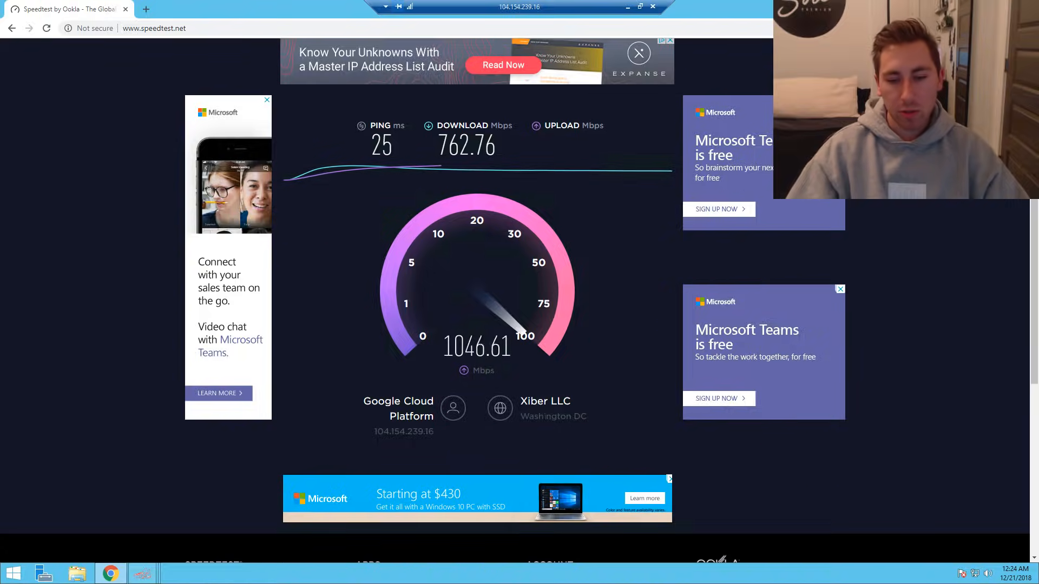
pyautogui.moveTo(518, 419); pyautogui.dragTo(593, 416)
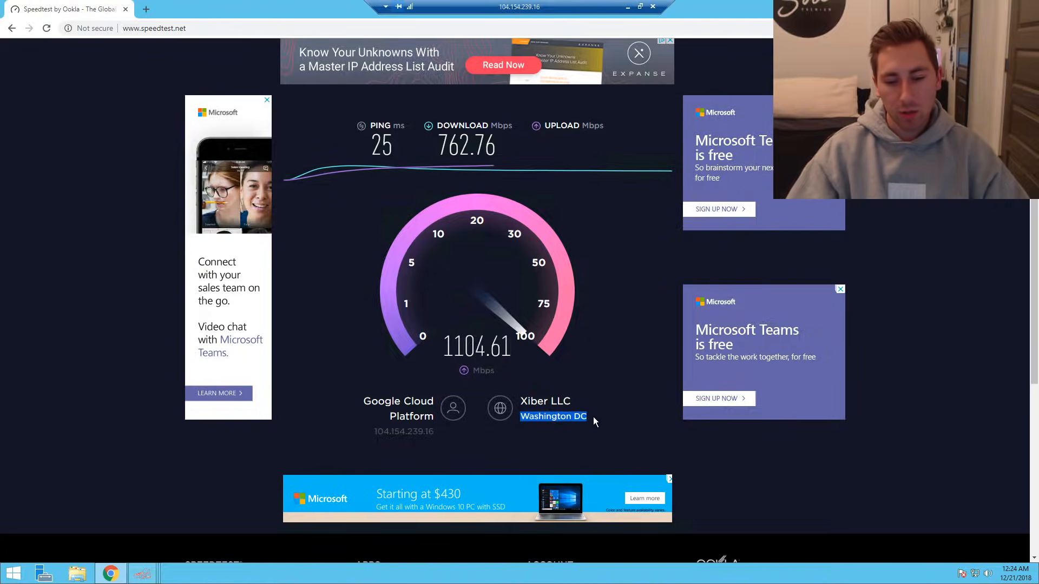
pyautogui.click(619, 429)
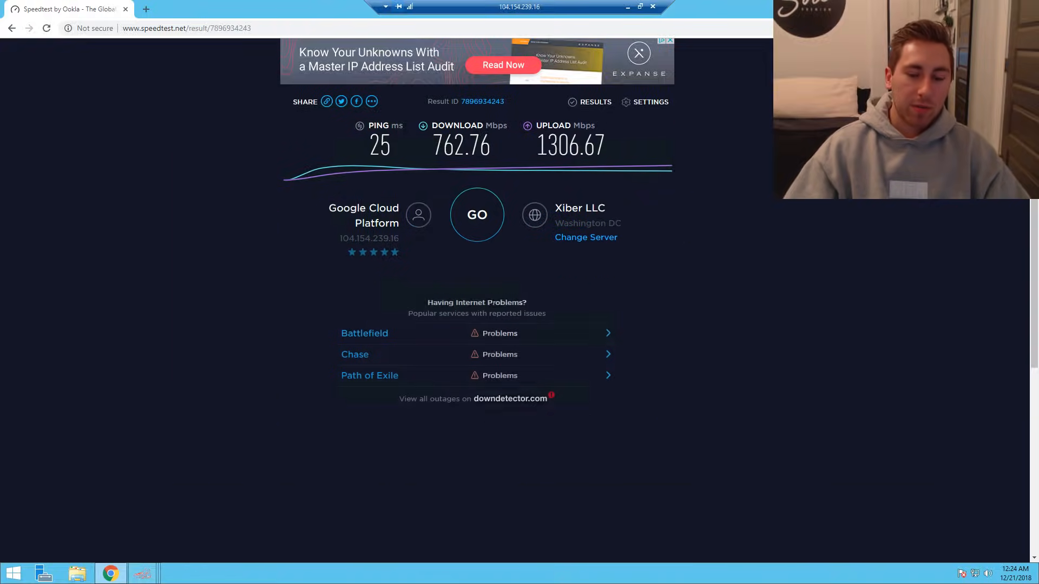
# Repeat the speed test and return to the bot's task list
pyautogui.click(473, 221)
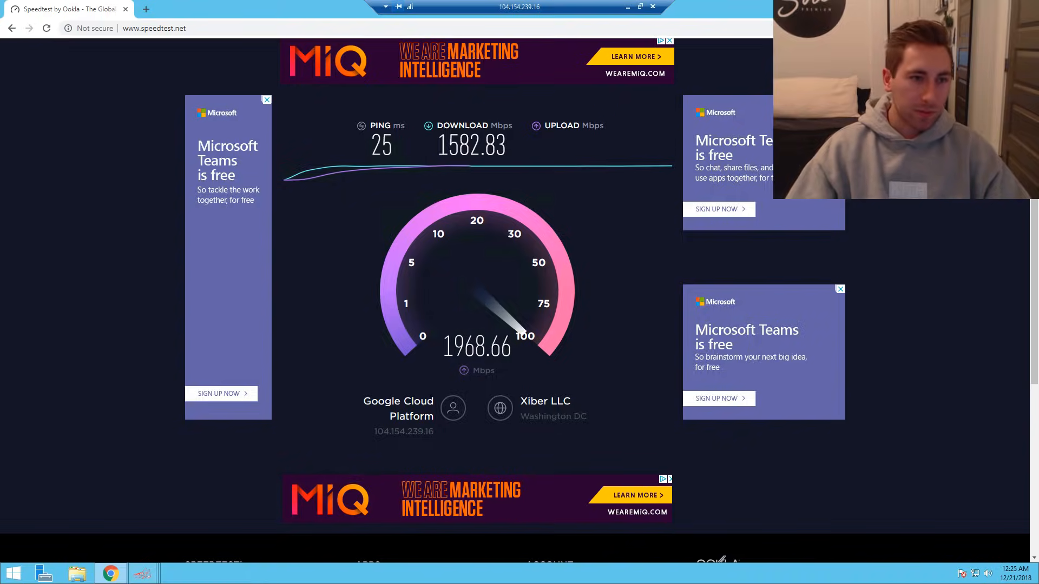
pyautogui.click(1026, 5)
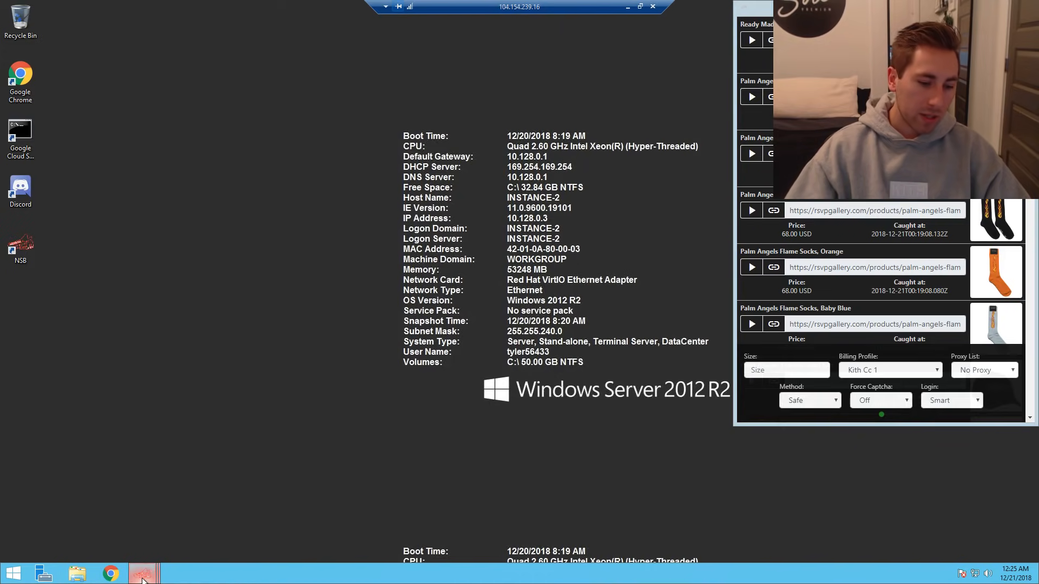
pyautogui.moveTo(142, 574)
pyautogui.moveTo(80, 521)
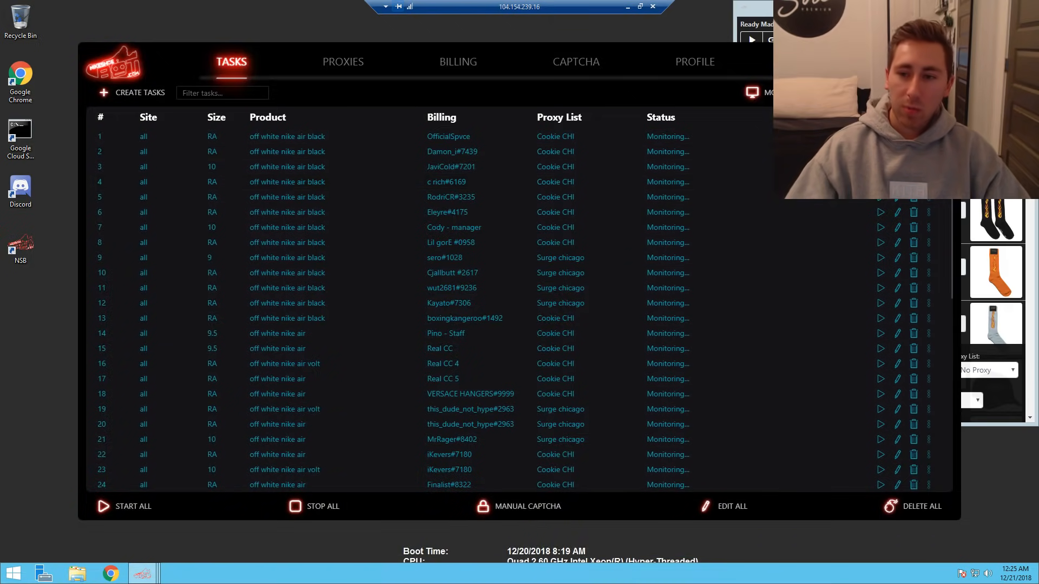